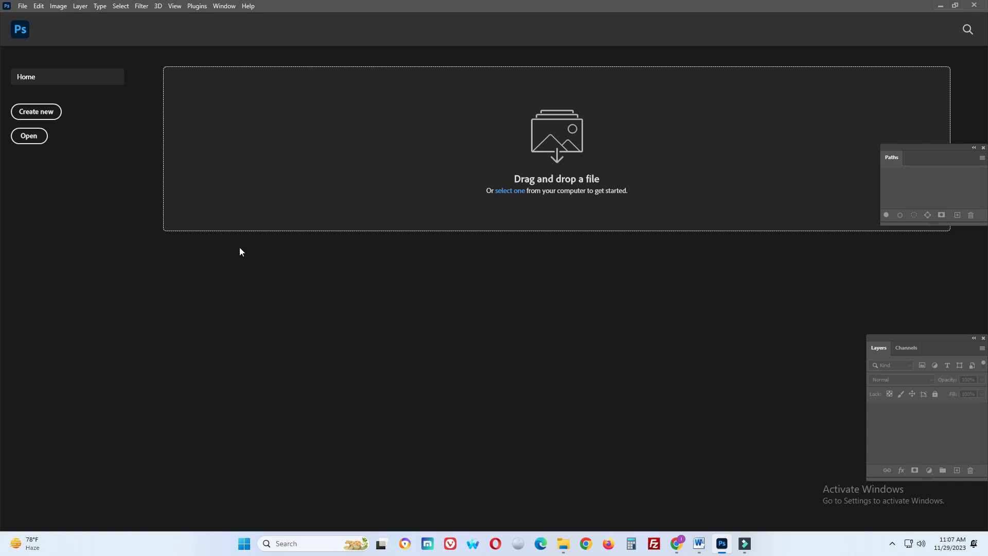
Step: Open the Cupcake image from the Basic clipping Path folder 8 and activate the Pen tool
{"action": "left_click", "coordinate": [23, 6]}
{"action": "left_click", "coordinate": [34, 27]}
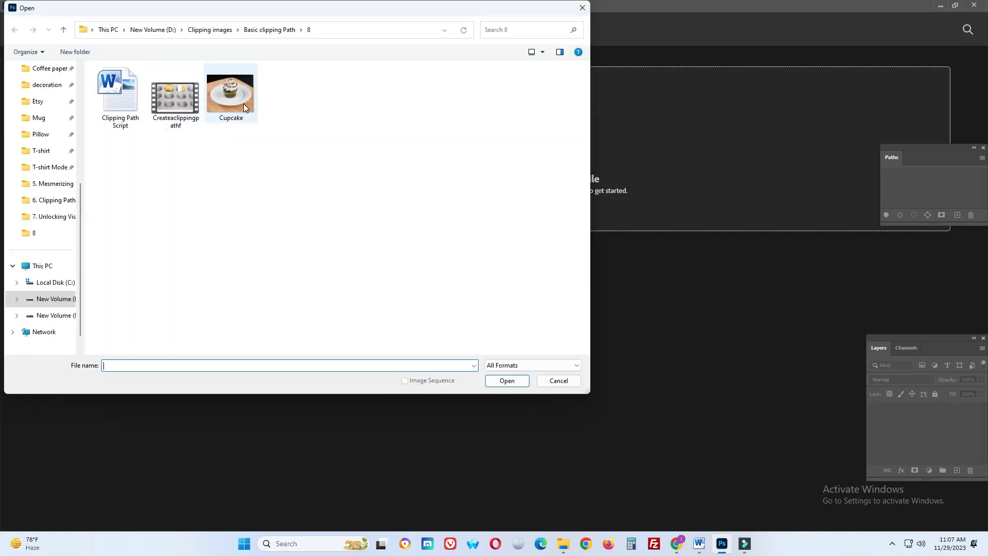
{"action": "left_click", "coordinate": [242, 105]}
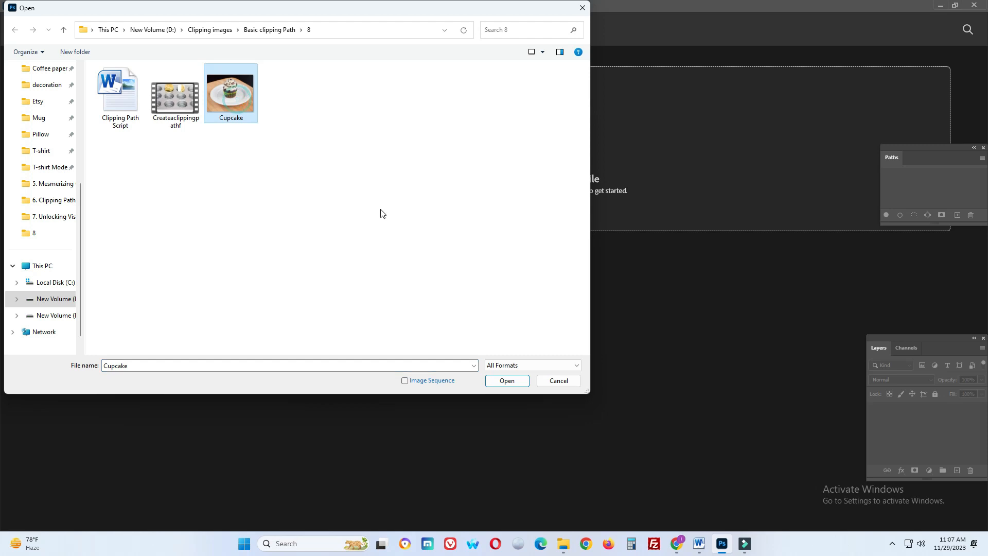
{"action": "left_click", "coordinate": [506, 382]}
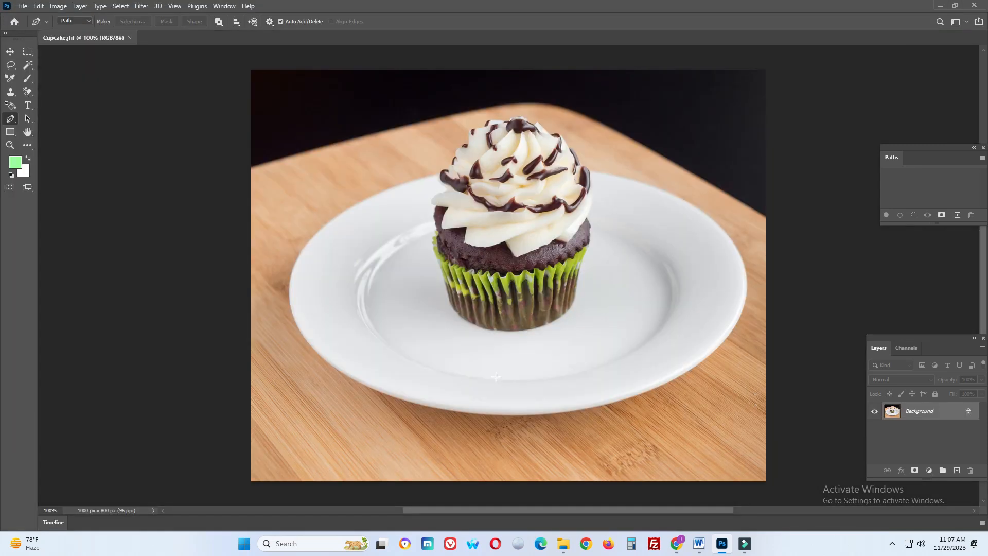
{"action": "right_click", "coordinate": [17, 122]}
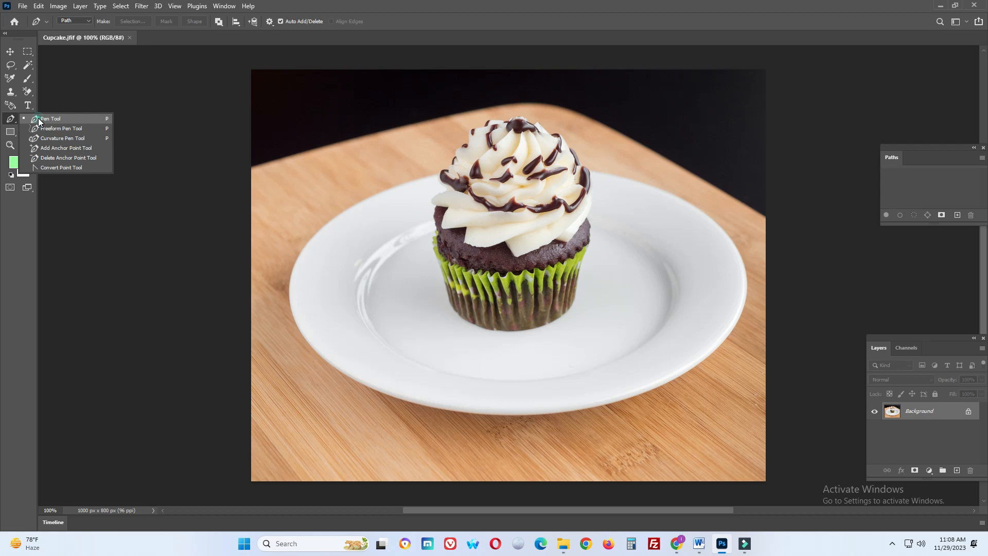
{"action": "left_click", "coordinate": [39, 119]}
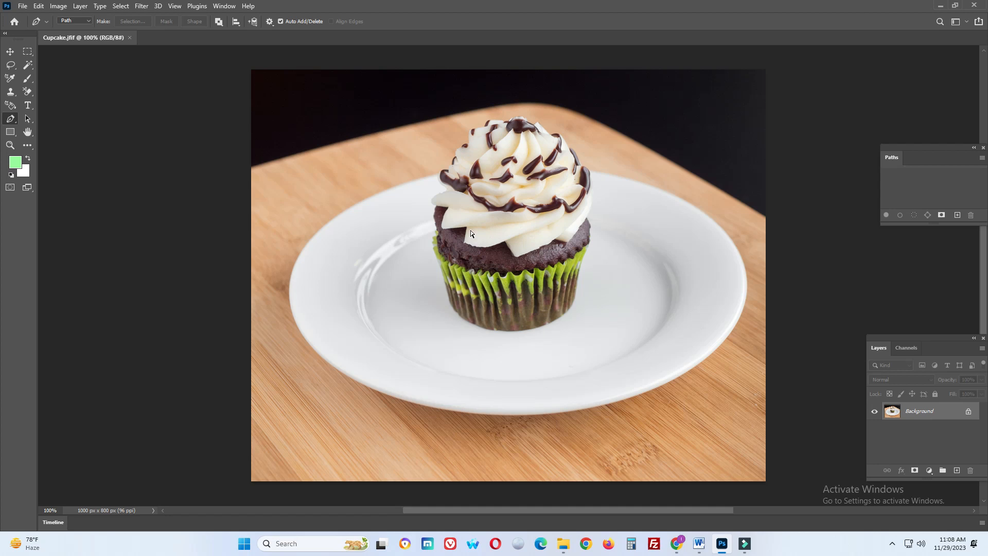
{"action": "key", "text": "ctrl+plus"}
{"action": "key", "text": "ctrl+plus"}
{"action": "key", "text": "ctrl+plus"}
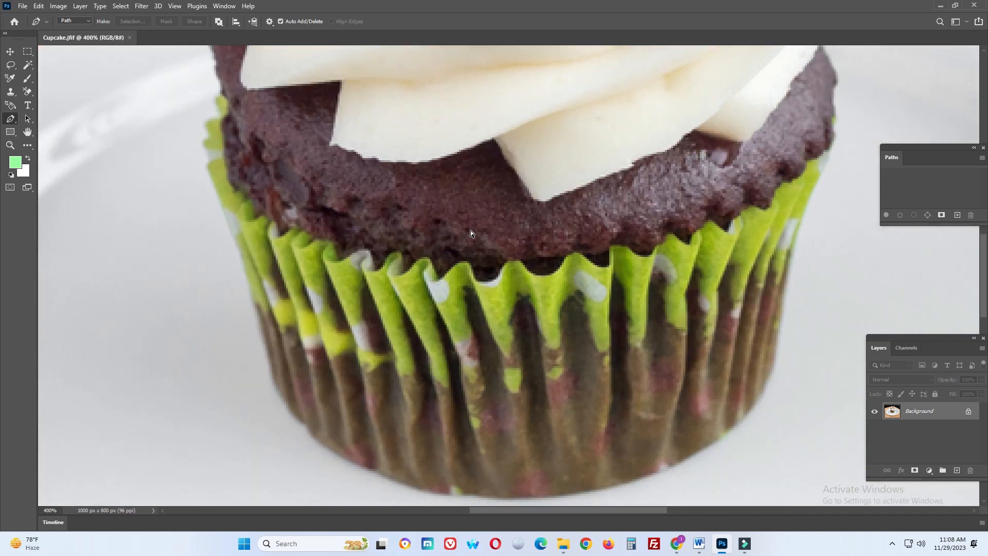
{"action": "key", "text": "ctrl+minus"}
{"action": "key", "text": "ctrl+minus"}
{"action": "key", "text": "ctrl+minus"}
{"action": "key", "text": "ctrl+minus"}
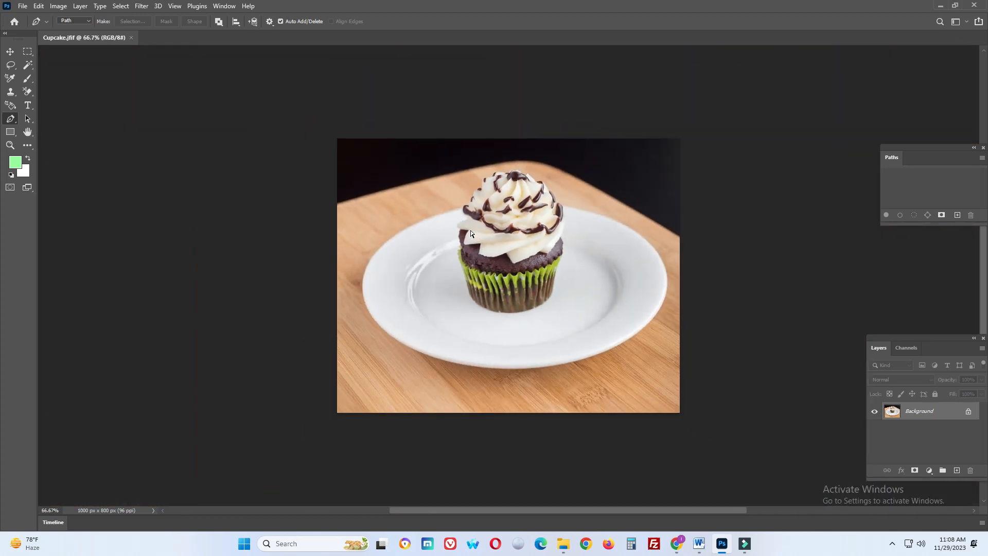
{"action": "key", "text": "ctrl+minus"}
{"action": "key", "text": "ctrl+plus"}
{"action": "key", "text": "ctrl+plus"}
{"action": "key", "text": "ctrl+plus"}
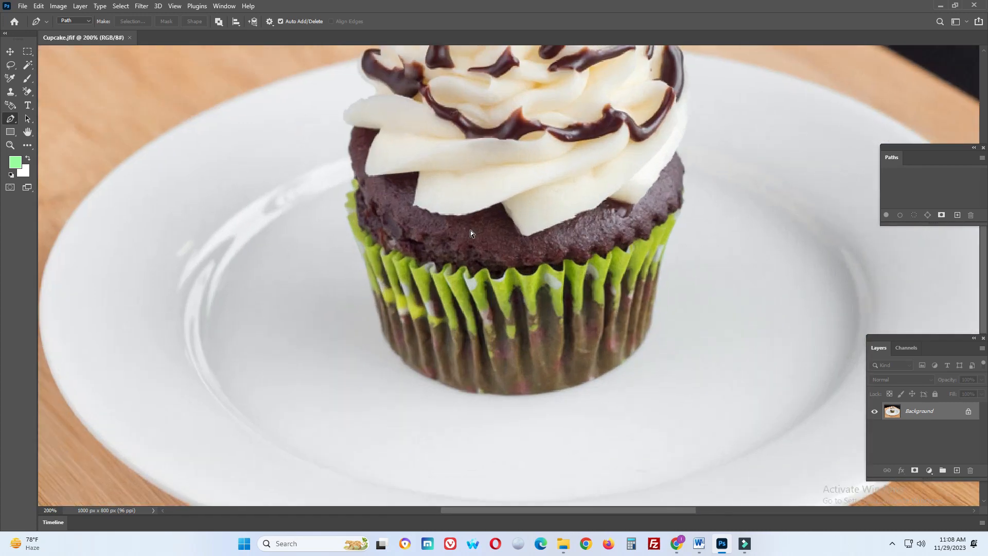
{"action": "key", "text": "ctrl+plus"}
{"action": "key", "text": "ctrl+plus"}
{"action": "key", "text": "ctrl+0"}
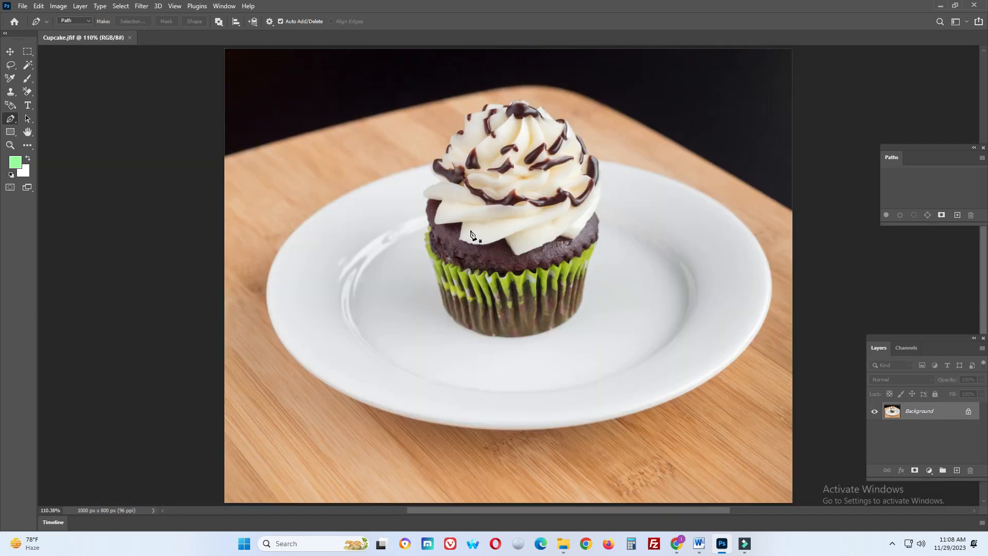
Step: Add a new empty path to hold the cupcake's outline
{"action": "left_click", "coordinate": [504, 281]}
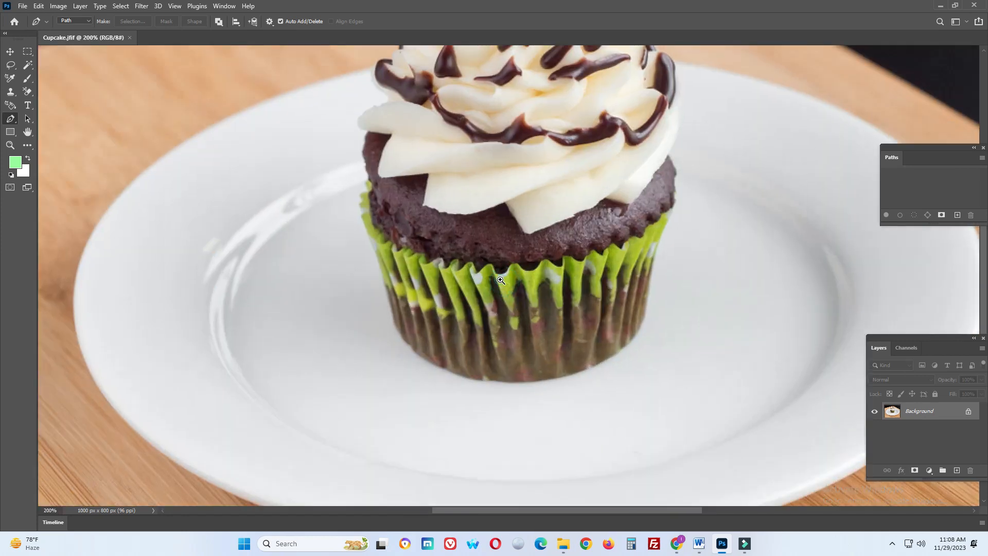
{"action": "left_click", "coordinate": [501, 277]}
{"action": "left_click", "coordinate": [501, 281]}
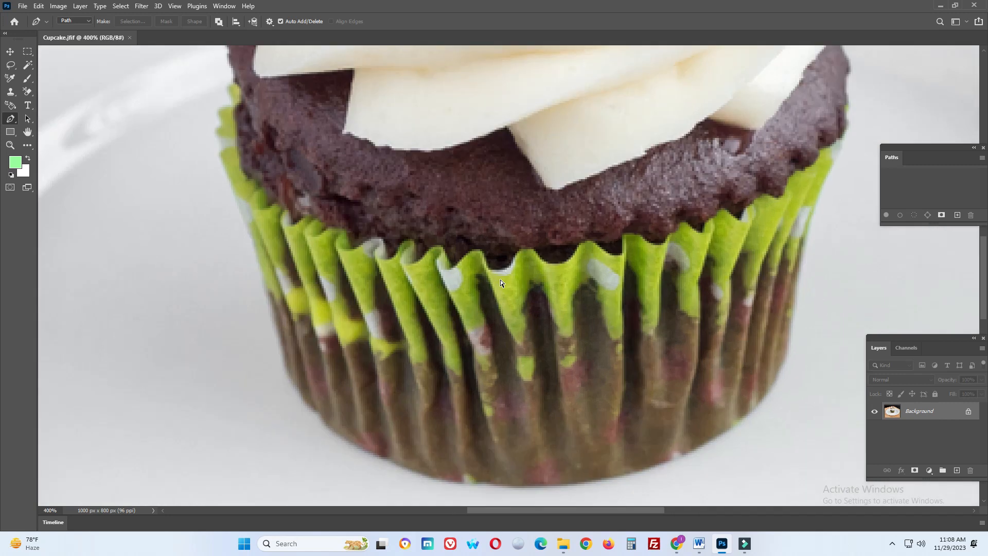
{"action": "left_click_drag", "start_coordinate": [554, 286], "coordinate": [384, 312]}
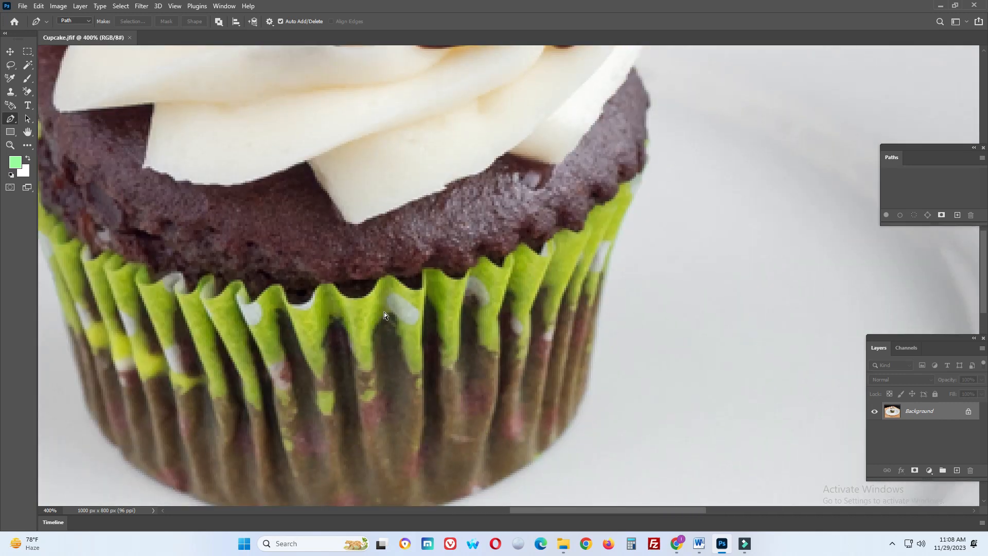
{"action": "left_click", "coordinate": [384, 312]}
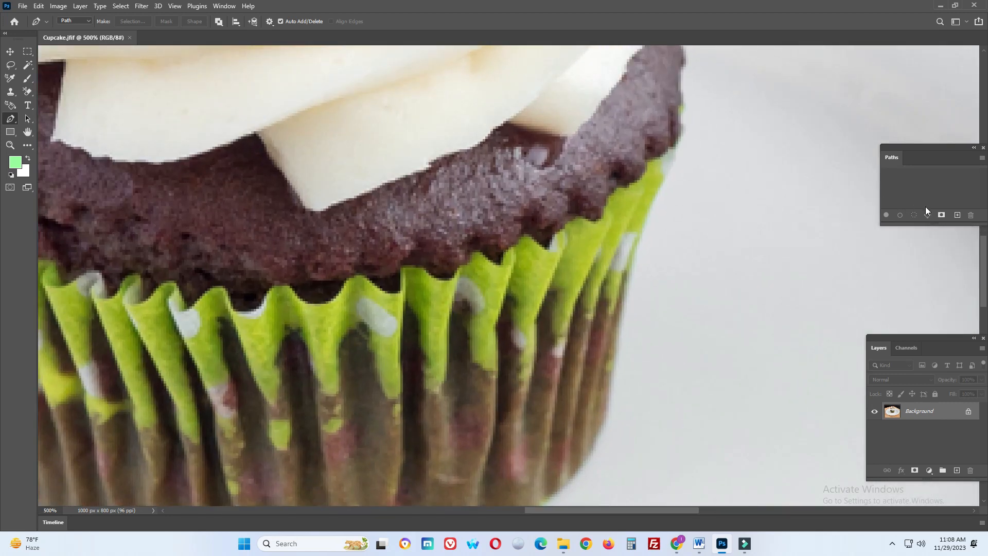
{"action": "left_click", "coordinate": [958, 215]}
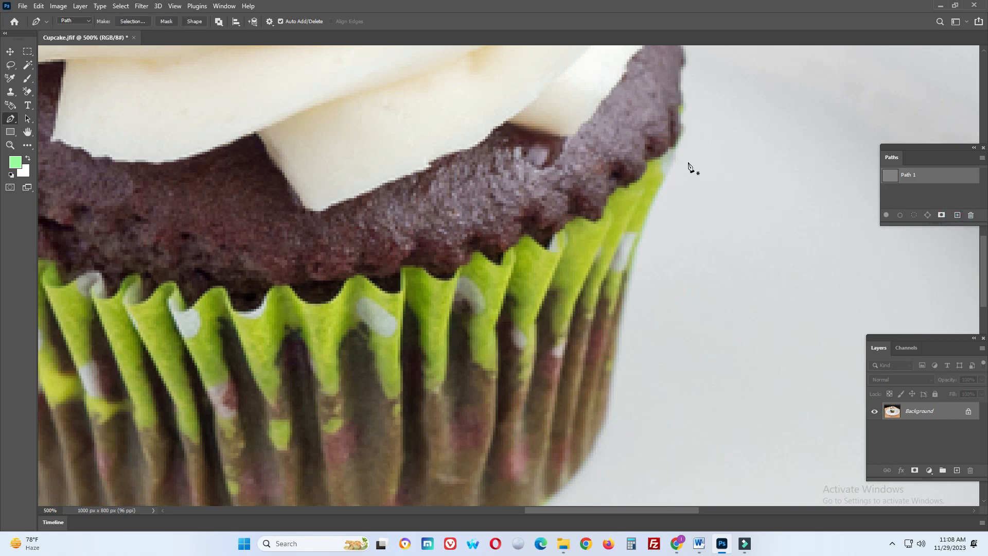
Step: Start the path at the wrapper's upper-right edge and trace its right side down to the lower-right curve
{"action": "left_click", "coordinate": [674, 148]}
{"action": "left_click_drag", "start_coordinate": [660, 184], "coordinate": [652, 199]}
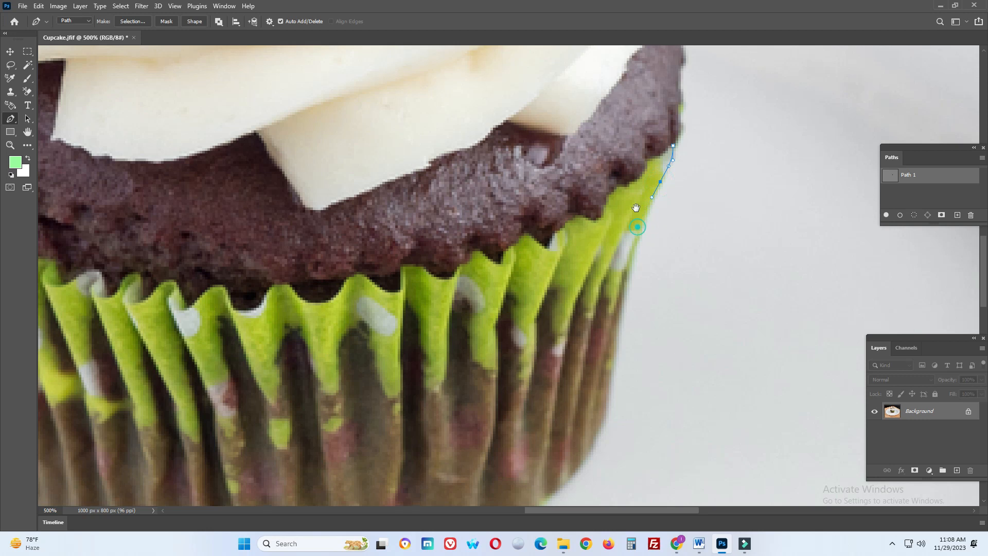
{"action": "scroll", "coordinate": [636, 227], "scroll_direction": "down", "scroll_amount": 2}
{"action": "left_click_drag", "start_coordinate": [627, 240], "coordinate": [618, 277]}
{"action": "scroll", "coordinate": [607, 231], "scroll_direction": "down", "scroll_amount": 3}
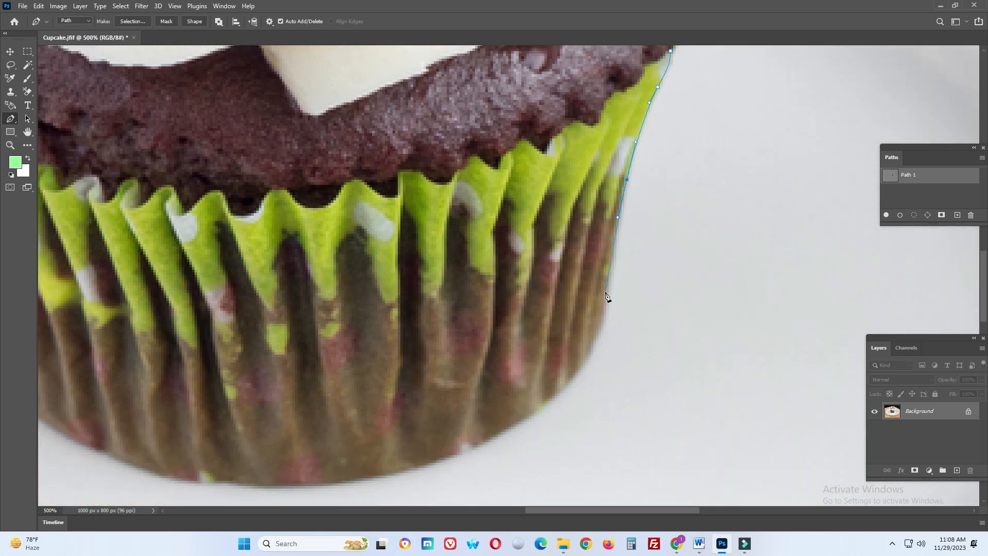
{"action": "left_click_drag", "start_coordinate": [604, 311], "coordinate": [602, 325]}
{"action": "left_click", "coordinate": [589, 347]}
{"action": "left_click_drag", "start_coordinate": [585, 359], "coordinate": [588, 300]}
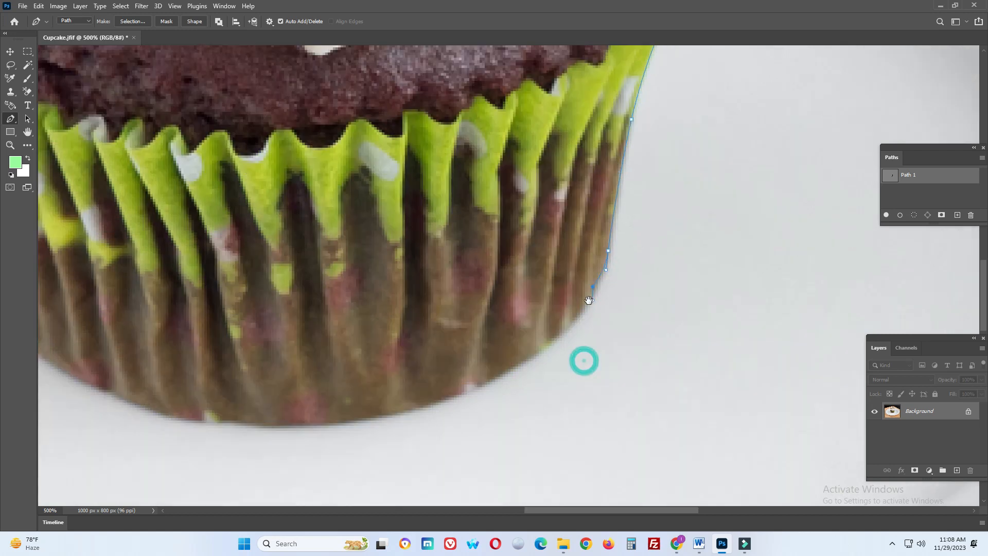
Step: Continue the path along the curved bottom of the wrapper and around its lower-left corner
{"action": "left_click_drag", "start_coordinate": [549, 343], "coordinate": [678, 324]}
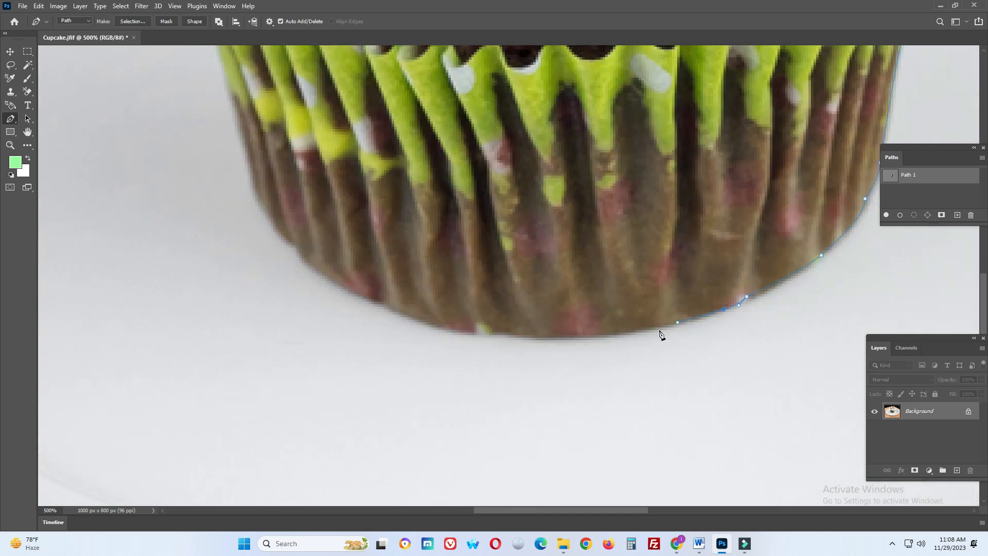
{"action": "left_click_drag", "start_coordinate": [505, 336], "coordinate": [458, 335]}
{"action": "left_click_drag", "start_coordinate": [381, 308], "coordinate": [438, 348]}
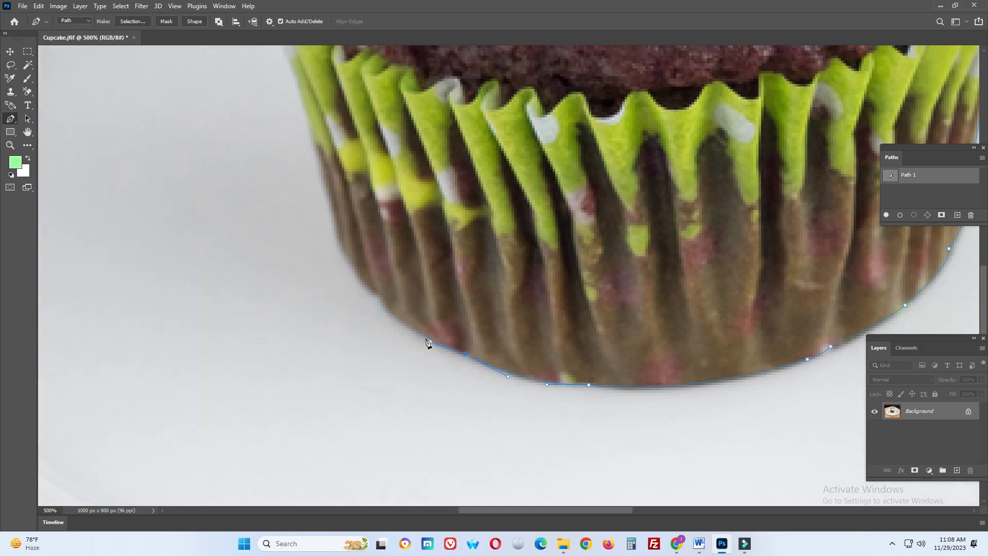
{"action": "left_click_drag", "start_coordinate": [394, 319], "coordinate": [385, 356]}
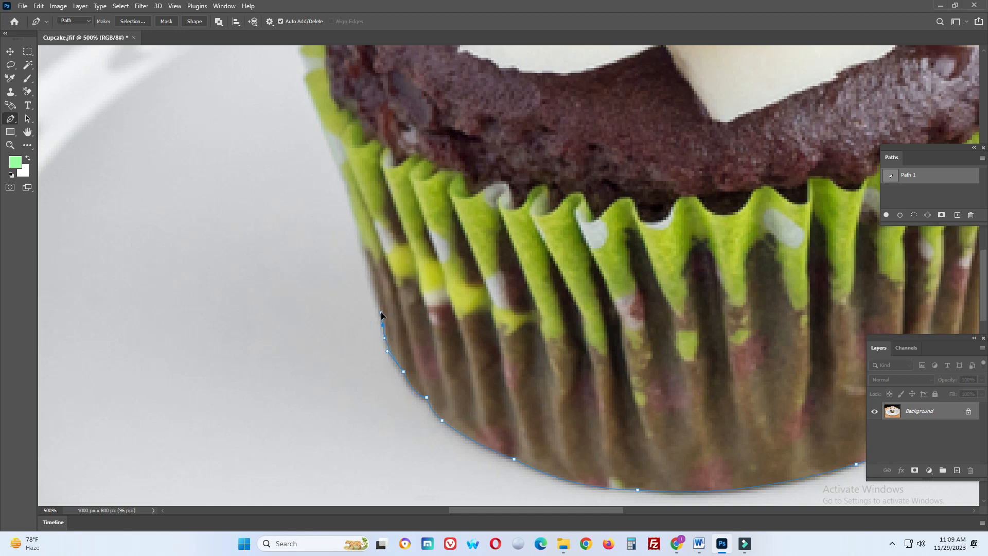
Step: Trace the path up the wrapper's left side to its upper green rim
{"action": "scroll", "coordinate": [386, 331], "scroll_direction": "up", "scroll_amount": 2}
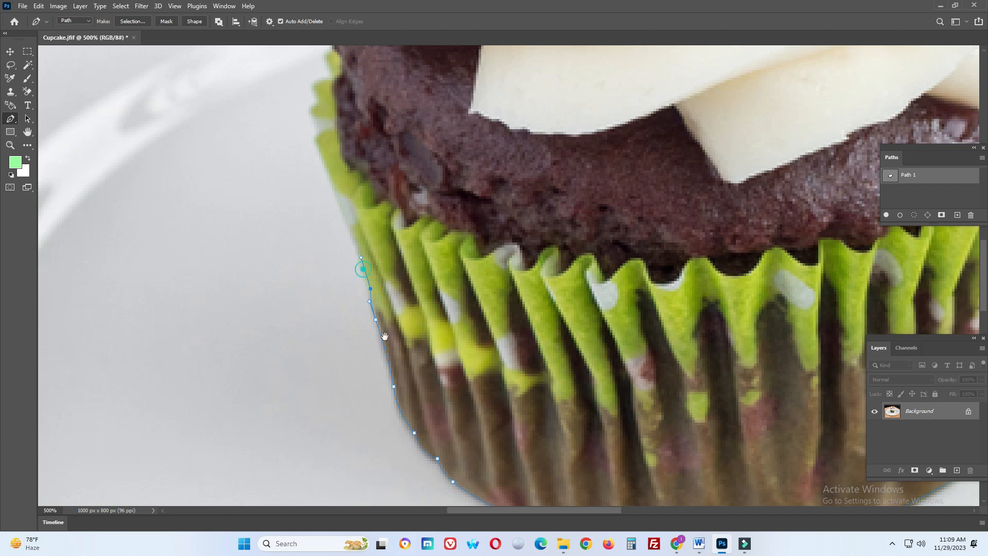
{"action": "left_click_drag", "start_coordinate": [370, 295], "coordinate": [395, 352]}
{"action": "left_click_drag", "start_coordinate": [369, 294], "coordinate": [342, 179]}
{"action": "scroll", "coordinate": [332, 266], "scroll_direction": "up", "scroll_amount": 3}
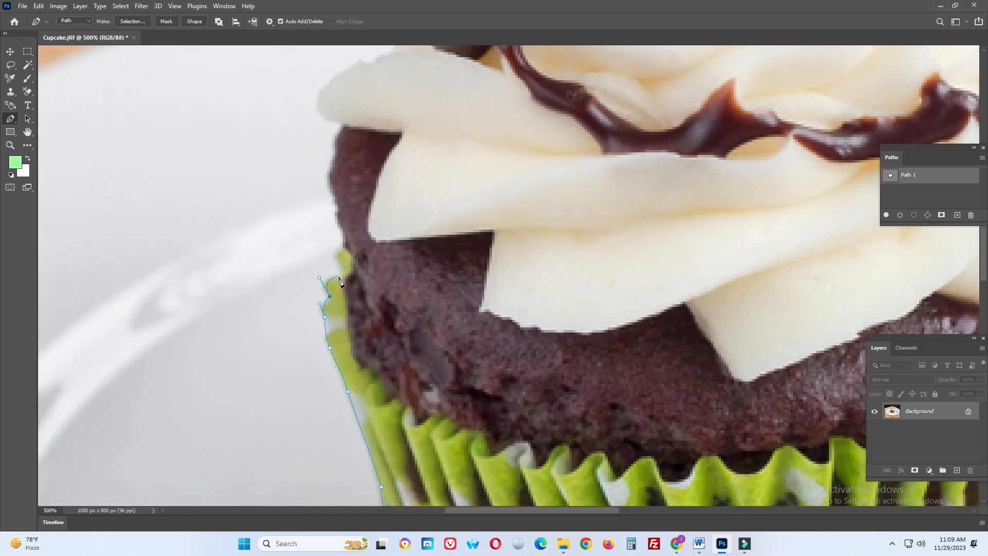
Step: Extend the path from the wrapper's left rim past the chocolate cake and up the frosting's left edge
{"action": "left_click_drag", "start_coordinate": [338, 279], "coordinate": [446, 278]}
{"action": "key", "text": "space"}
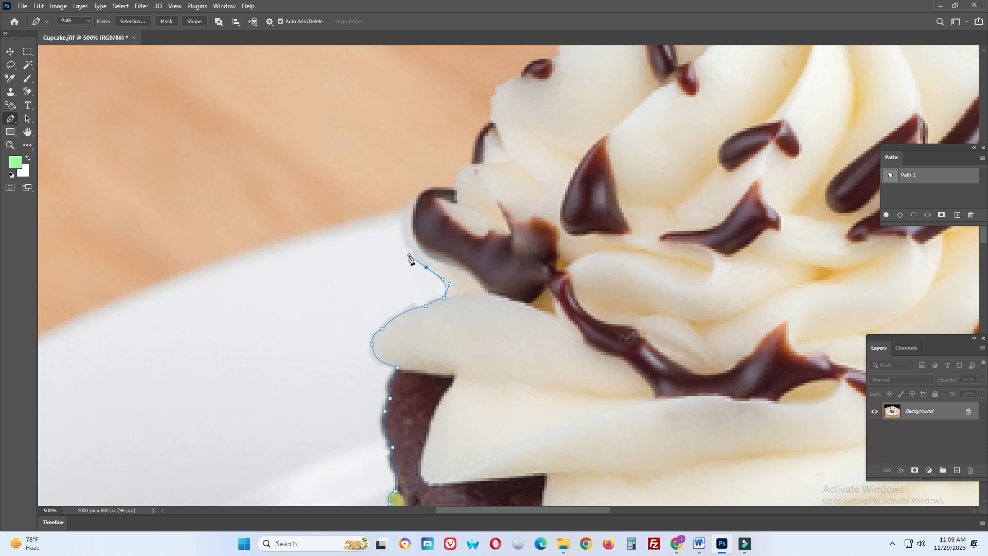
{"action": "left_click_drag", "start_coordinate": [431, 270], "coordinate": [435, 354]}
{"action": "left_click_drag", "start_coordinate": [415, 286], "coordinate": [483, 280]}
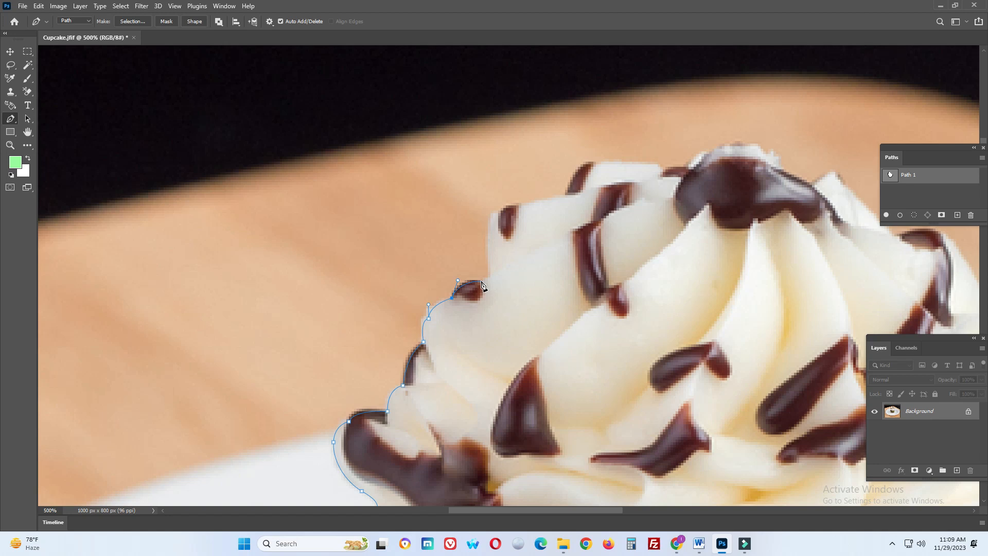
Step: Trace the stepped upper-left edge of the frosting with curved anchors, following its chocolate drizzles
{"action": "mouse_move", "coordinate": [483, 283]}
{"action": "left_mouse_down"}
{"action": "mouse_move", "coordinate": [494, 282]}
{"action": "mouse_move", "coordinate": [497, 314]}
{"action": "mouse_move", "coordinate": [487, 300]}
{"action": "mouse_move", "coordinate": [487, 314]}
{"action": "mouse_move", "coordinate": [487, 290]}
{"action": "left_mouse_up"}
{"action": "left_click", "coordinate": [498, 287]}
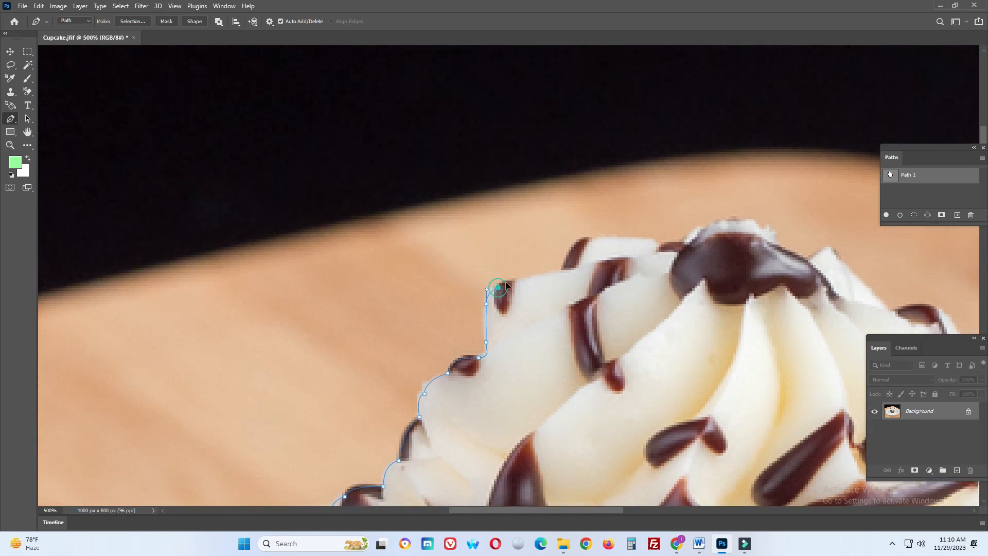
{"action": "left_click", "coordinate": [520, 282]}
{"action": "left_click", "coordinate": [561, 275]}
{"action": "left_click_drag", "start_coordinate": [621, 247], "coordinate": [535, 276]}
{"action": "left_click", "coordinate": [516, 268]}
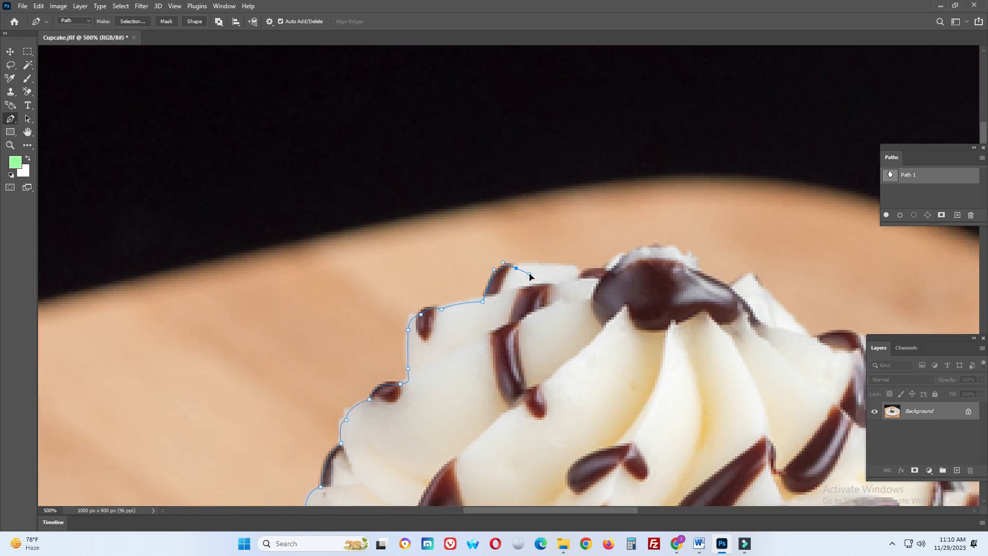
Step: Carry the path over the chocolate-topped peak of the frosting and down its upper-right edge
{"action": "left_click_drag", "start_coordinate": [553, 267], "coordinate": [452, 325]}
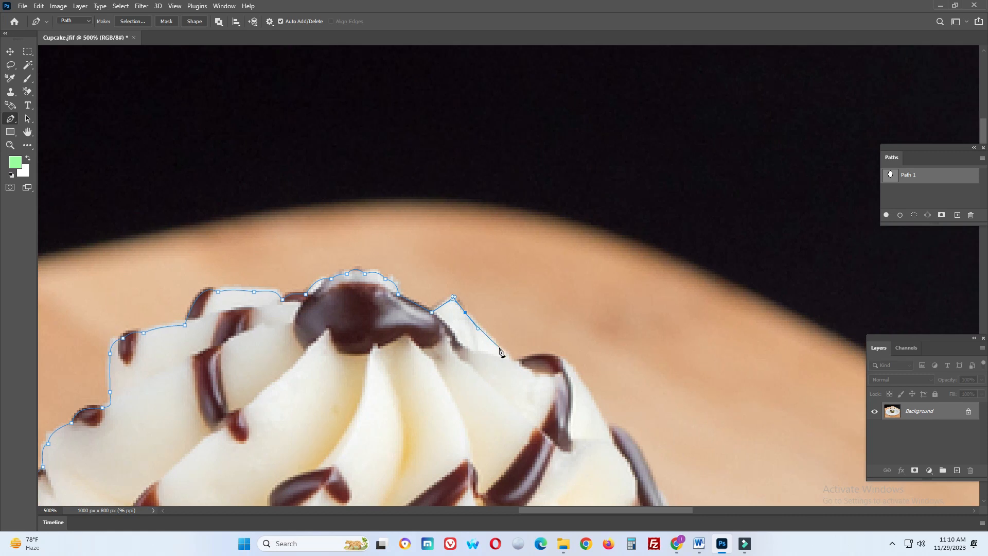
{"action": "left_click", "coordinate": [505, 356]}
{"action": "left_click_drag", "start_coordinate": [507, 356], "coordinate": [516, 365]}
{"action": "left_click_drag", "start_coordinate": [527, 358], "coordinate": [489, 360]}
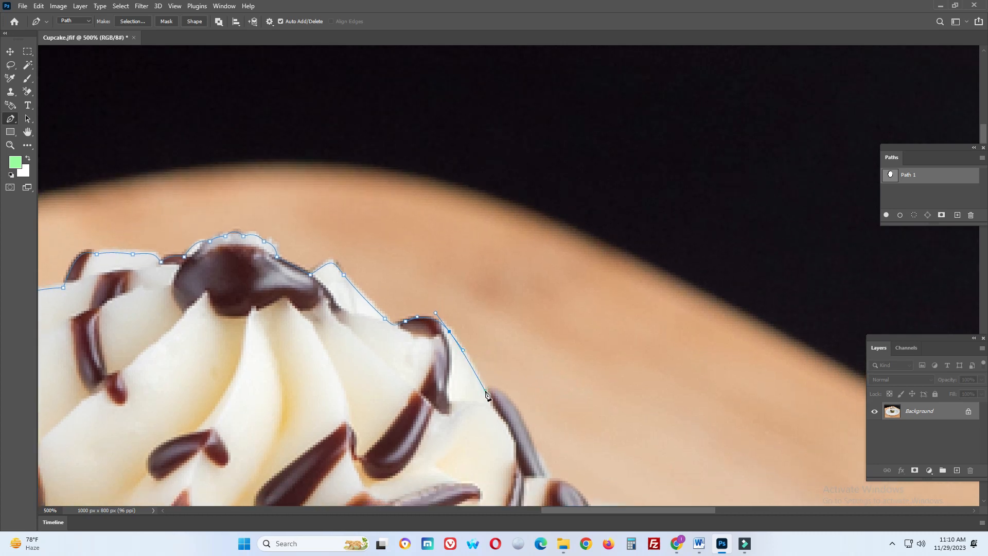
{"action": "left_click_drag", "start_coordinate": [513, 396], "coordinate": [456, 324]}
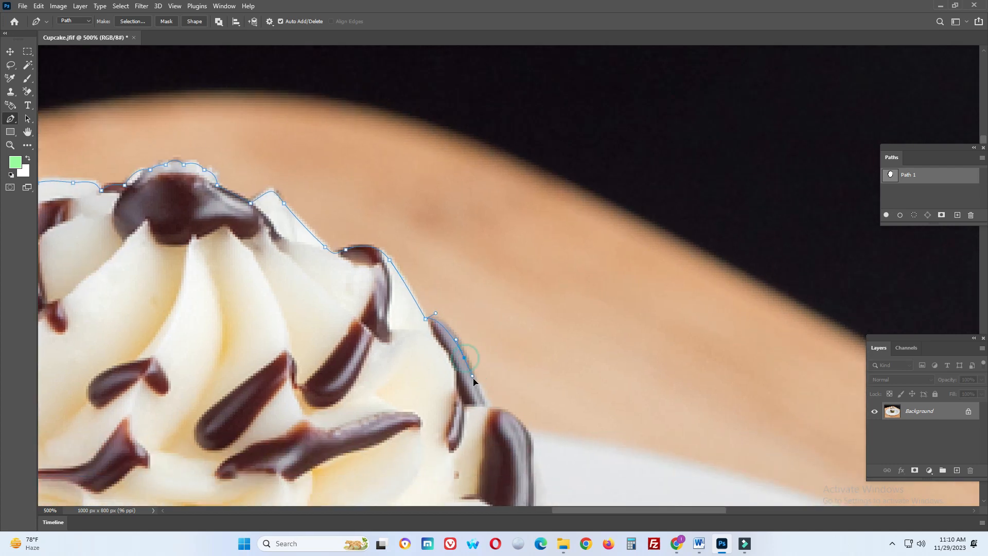
Step: Follow the chocolate drizzle on the frosting's right side with curved path anchors
{"action": "left_click", "coordinate": [488, 411]}
{"action": "left_click_drag", "start_coordinate": [527, 415], "coordinate": [503, 333]}
{"action": "left_click_drag", "start_coordinate": [507, 368], "coordinate": [508, 393]}
{"action": "left_click_drag", "start_coordinate": [503, 261], "coordinate": [510, 289]}
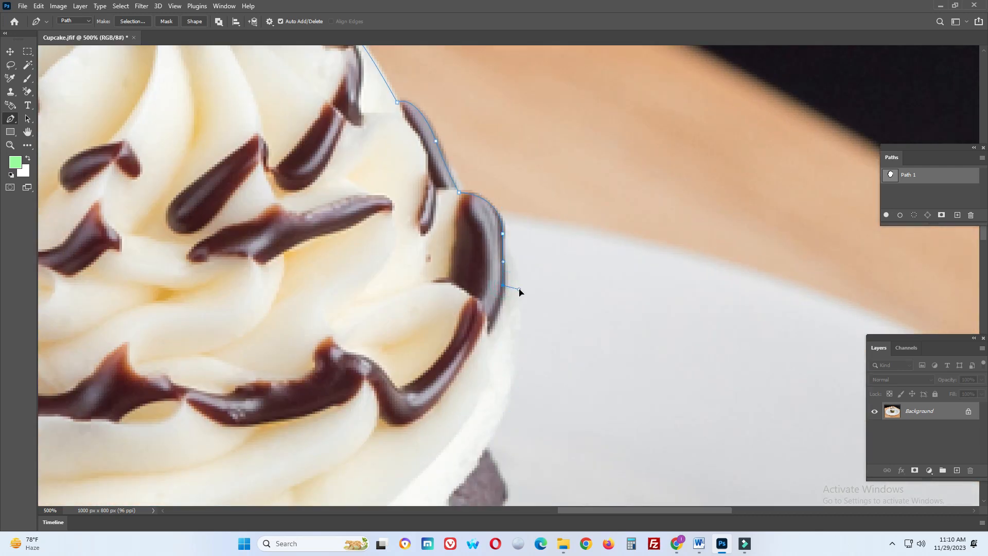
{"action": "left_click_drag", "start_coordinate": [539, 242], "coordinate": [526, 162]}
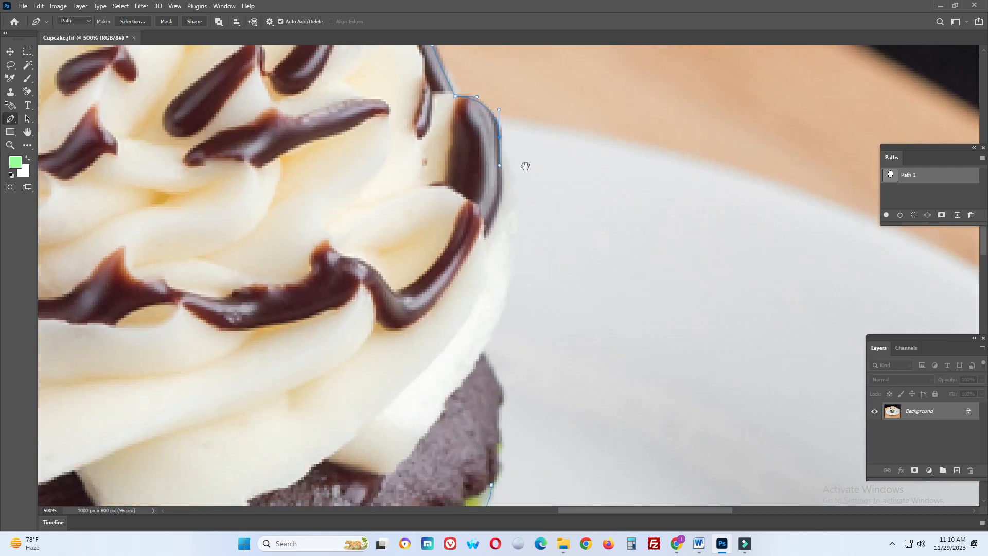
Step: Place curved anchors beside the right-hand chocolate drizzle and along the bulging white frosting below it
{"action": "scroll", "coordinate": [519, 194], "scroll_direction": "down", "scroll_amount": 3}
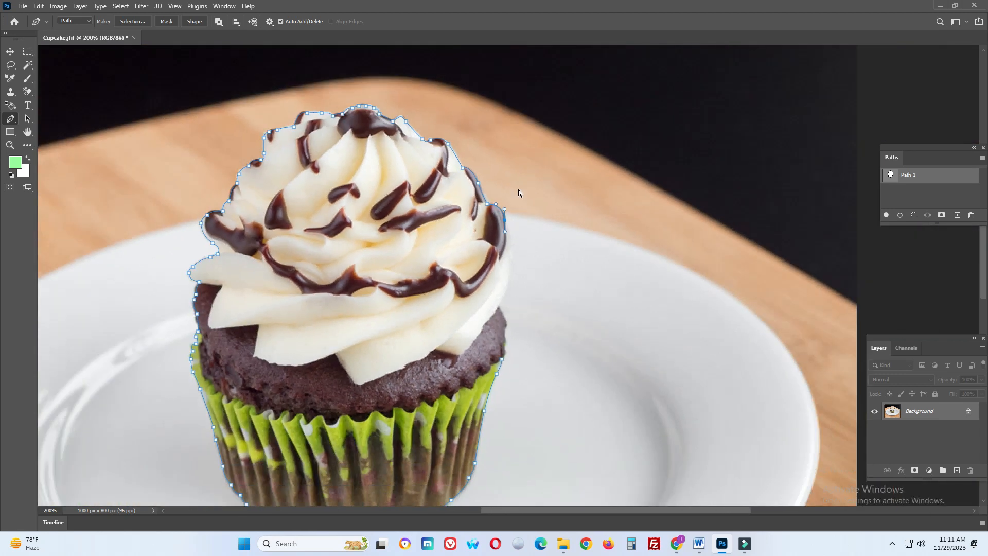
{"action": "scroll", "coordinate": [520, 194], "scroll_direction": "up", "scroll_amount": 2}
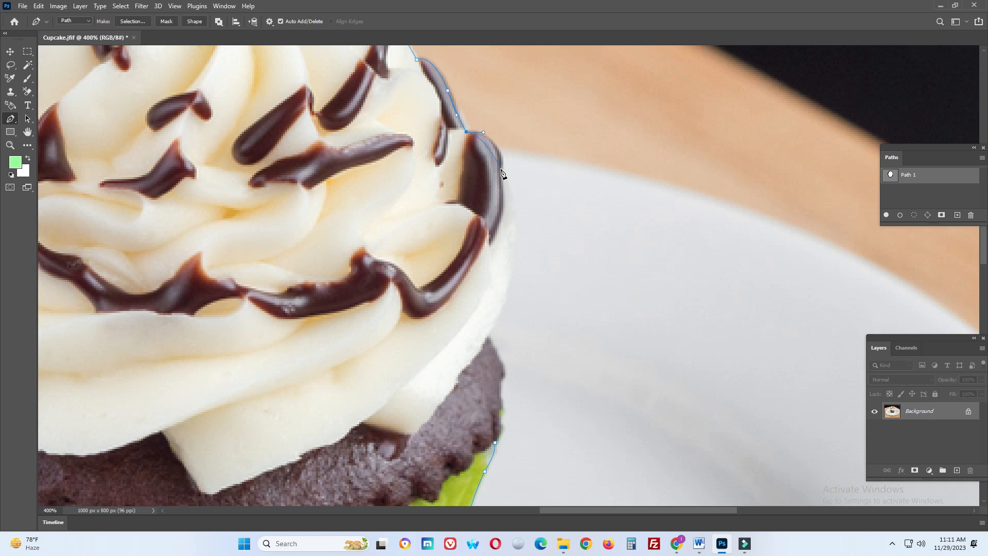
{"action": "left_click_drag", "start_coordinate": [502, 167], "coordinate": [526, 192]}
{"action": "left_click_drag", "start_coordinate": [513, 255], "coordinate": [511, 279]}
{"action": "key", "text": "space"}
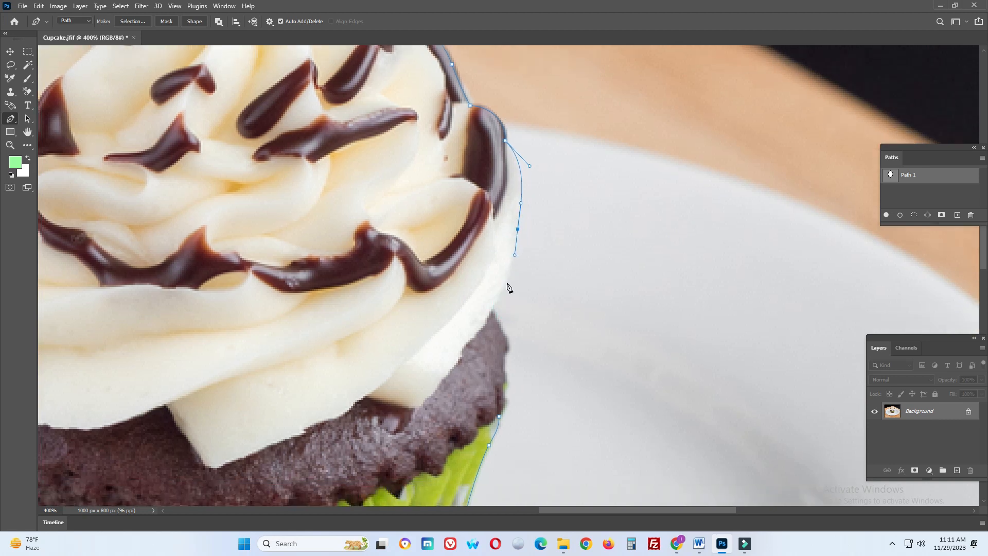
Step: Trace the lower-right frosting and cake edge, undoing a misplaced anchor, and close the path at its starting point
{"action": "left_click_drag", "start_coordinate": [489, 309], "coordinate": [474, 329]}
{"action": "left_click_drag", "start_coordinate": [503, 354], "coordinate": [497, 370]}
{"action": "key", "text": "ctrl+z"}
{"action": "left_click_drag", "start_coordinate": [502, 334], "coordinate": [538, 255]}
{"action": "left_click", "coordinate": [501, 389]}
{"action": "left_click", "coordinate": [534, 271]}
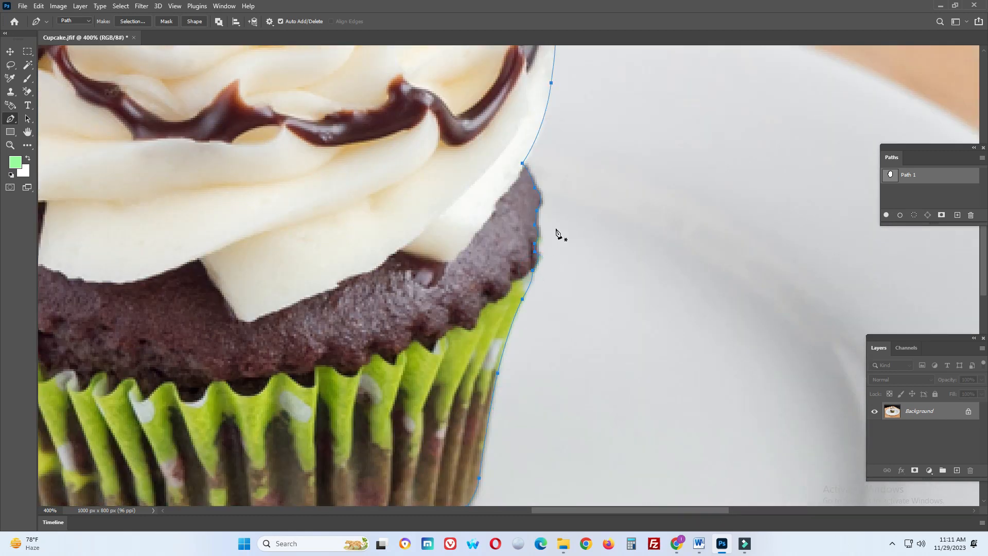
Step: Examine the closed path around the whole cupcake for how well it follows the edges
{"action": "scroll", "coordinate": [556, 229], "scroll_direction": "down", "scroll_amount": 1}
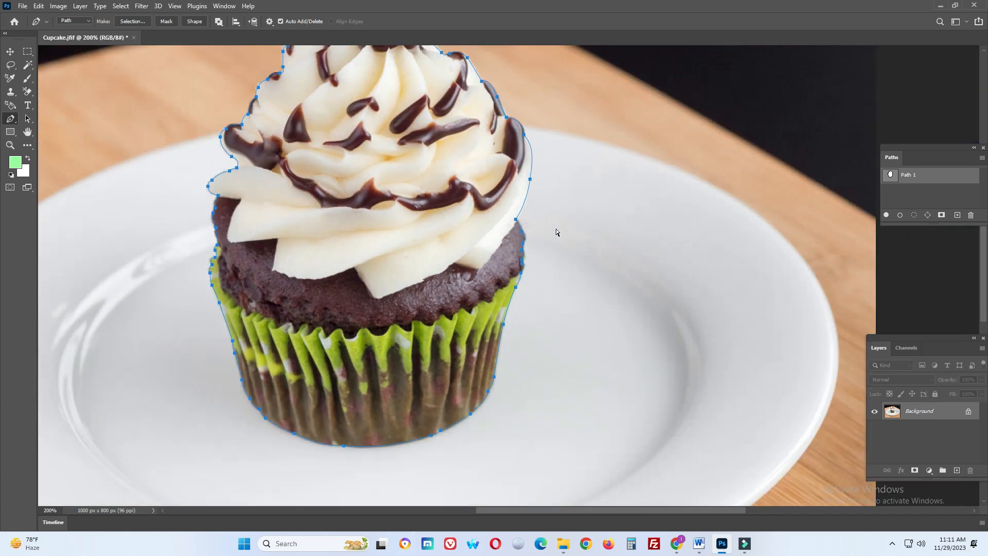
{"action": "scroll", "coordinate": [556, 229], "scroll_direction": "down", "scroll_amount": 2}
{"action": "key", "text": "ctrl+0"}
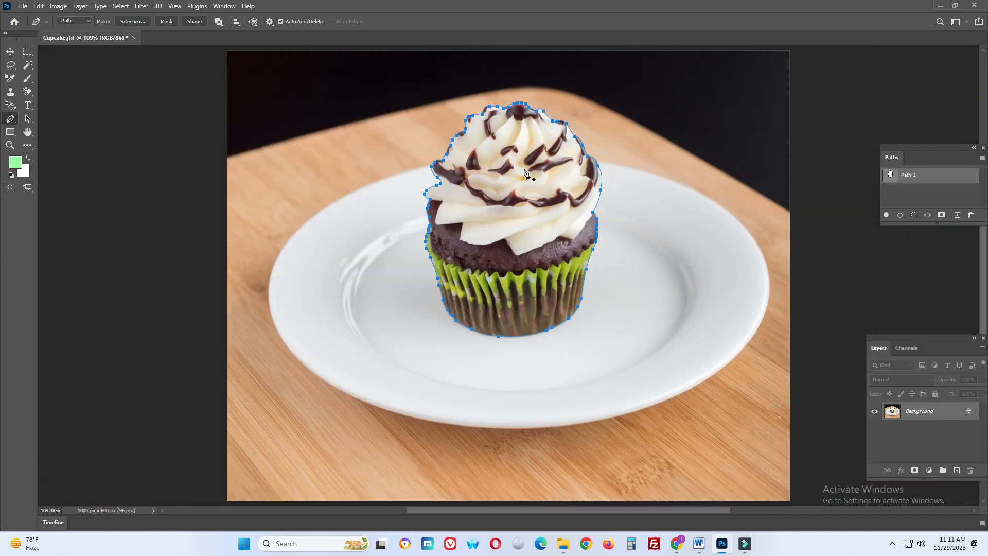
{"action": "key", "text": "ctrl+plus"}
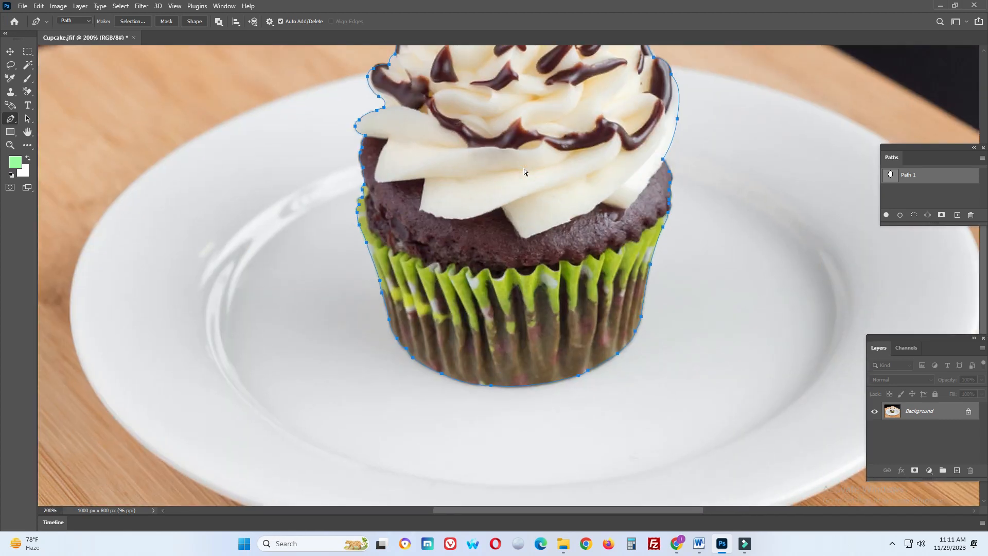
{"action": "key", "text": "ctrl+minus"}
{"action": "left_click_drag", "start_coordinate": [524, 168], "coordinate": [461, 246]}
{"action": "scroll", "coordinate": [460, 246], "scroll_direction": "up", "scroll_amount": 1}
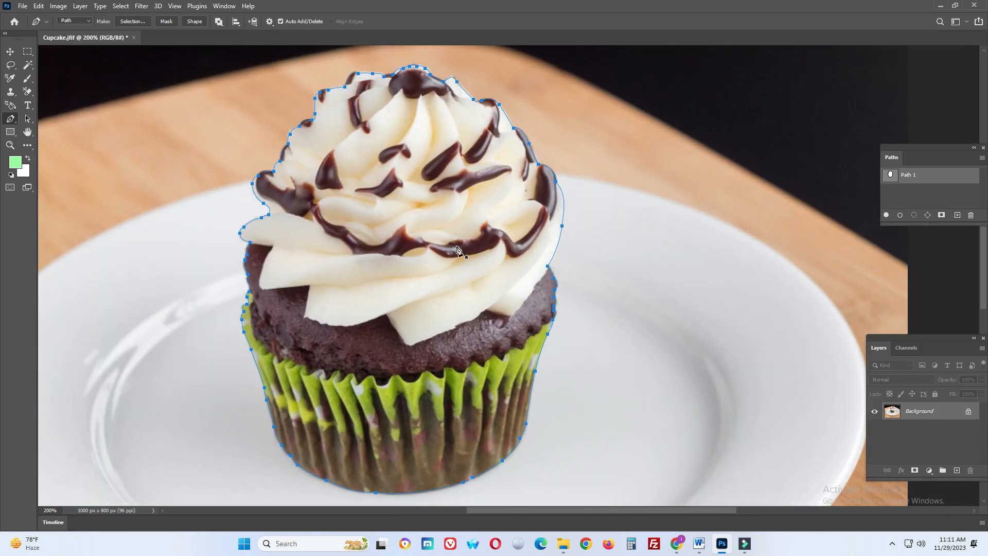
{"action": "left_click", "coordinate": [913, 177]}
{"action": "scroll", "coordinate": [444, 223], "scroll_direction": "down", "scroll_amount": 1}
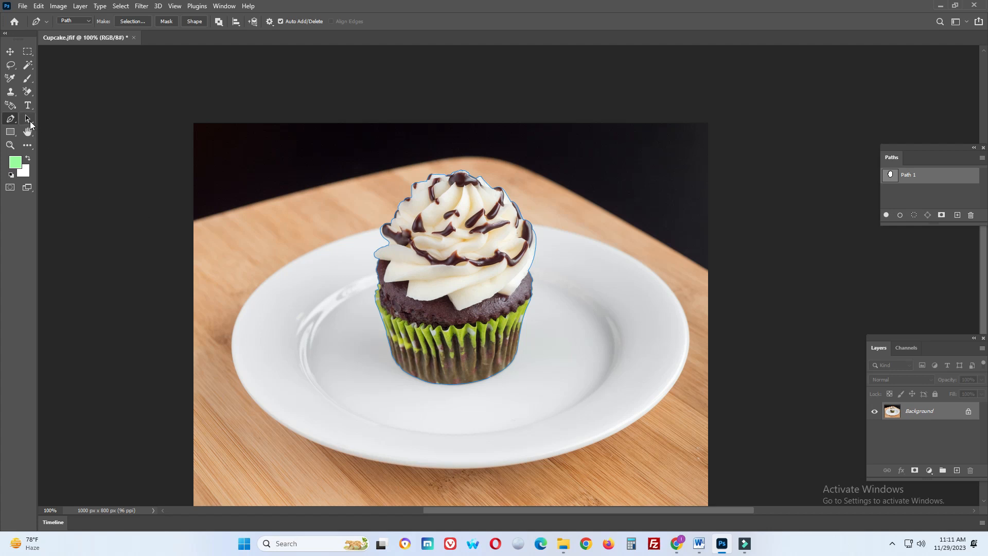
Step: Select the path's anchors with the Direct Selection tool and slightly adjust the anchor above the frosting's right-hand chocolate drizzle
{"action": "left_click", "coordinate": [29, 122]}
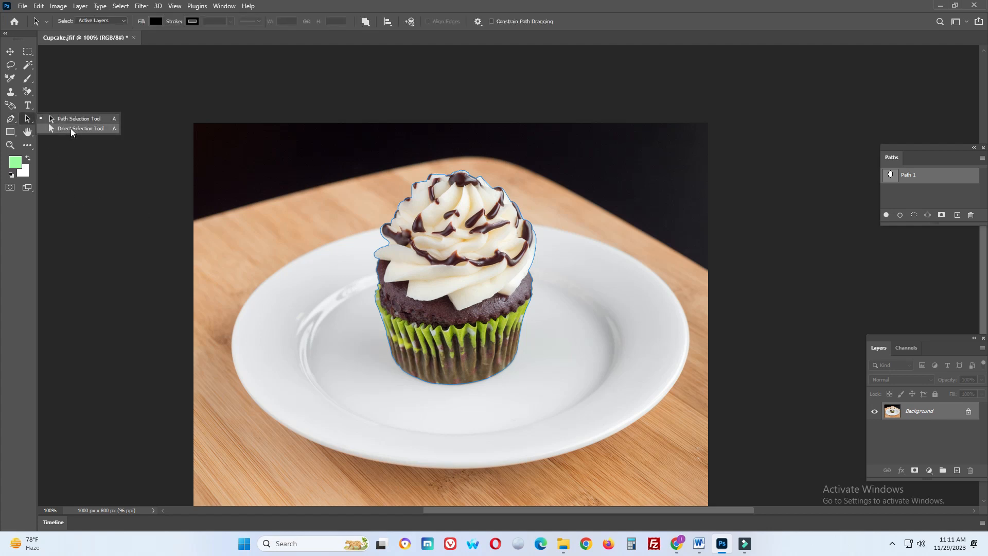
{"action": "left_click", "coordinate": [71, 128]}
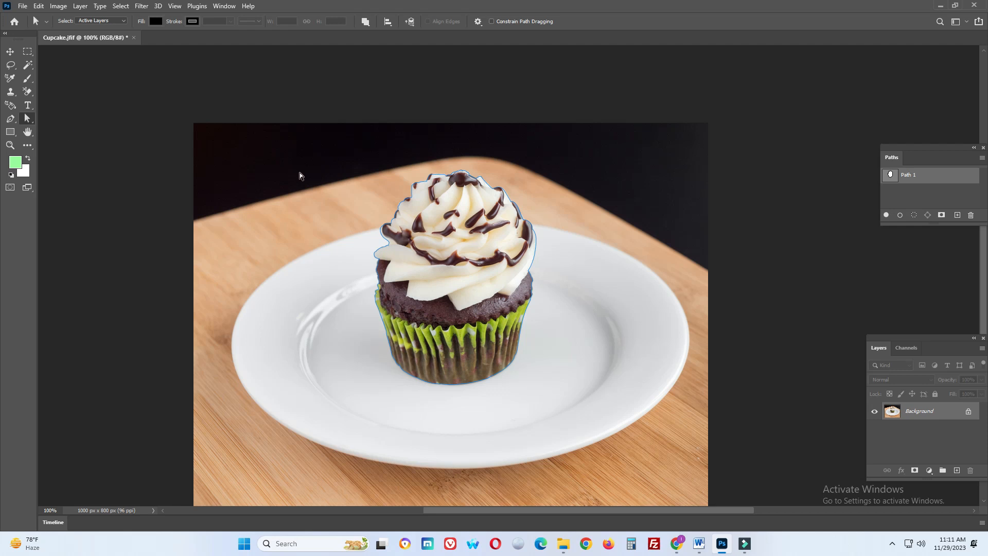
{"action": "left_click_drag", "start_coordinate": [359, 184], "coordinate": [592, 440]}
{"action": "mouse_move", "coordinate": [435, 164]}
{"action": "left_mouse_down"}
{"action": "mouse_move", "coordinate": [492, 197]}
{"action": "mouse_move", "coordinate": [454, 158]}
{"action": "left_mouse_up"}
{"action": "left_click_drag", "start_coordinate": [515, 218], "coordinate": [548, 218]}
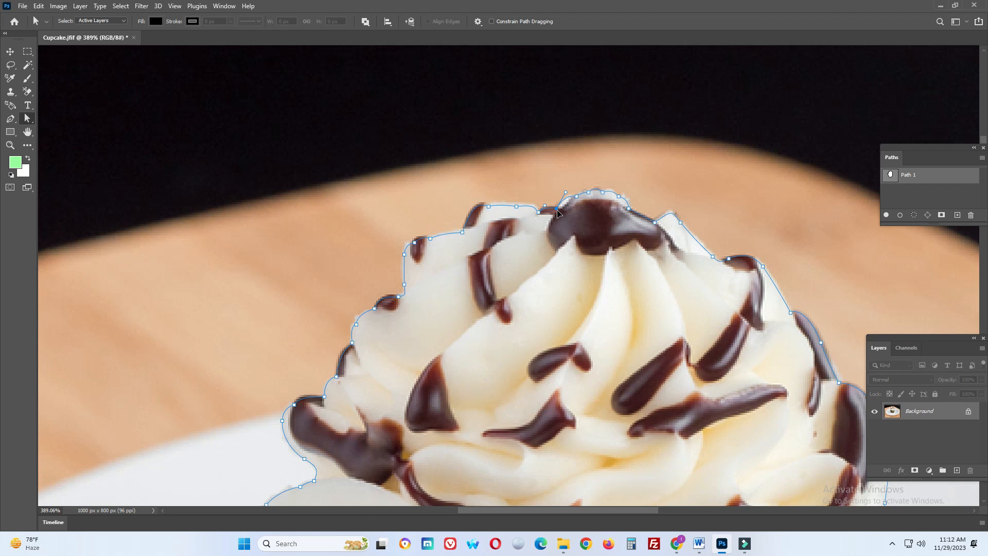
{"action": "left_click_drag", "start_coordinate": [679, 248], "coordinate": [516, 207]}
{"action": "left_click_drag", "start_coordinate": [654, 338], "coordinate": [513, 218]}
{"action": "left_click_drag", "start_coordinate": [542, 284], "coordinate": [586, 383]}
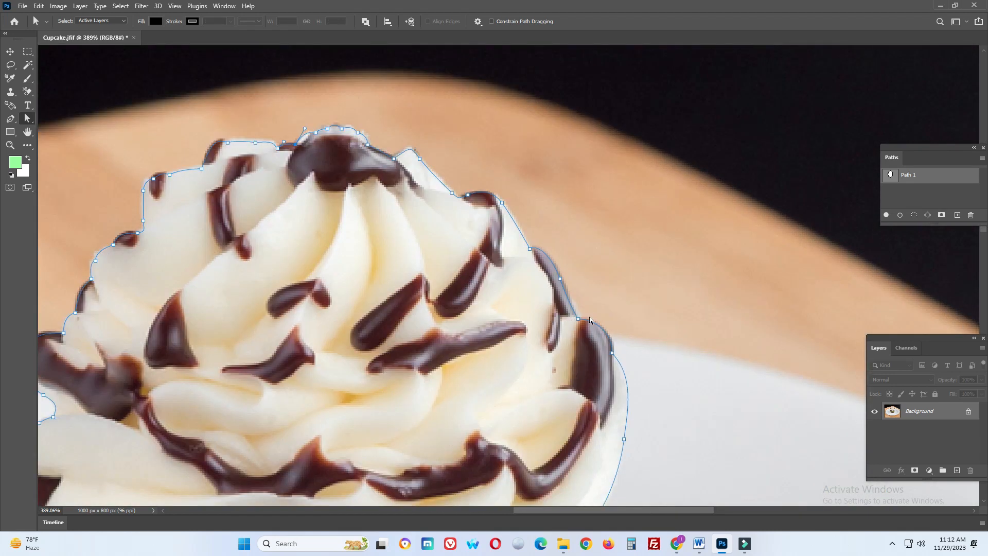
{"action": "left_click", "coordinate": [577, 320]}
{"action": "left_click_drag", "start_coordinate": [579, 322], "coordinate": [593, 322]}
Step: Nudge the path anchor beside the frosting's left chocolate drizzle slightly inward
{"action": "left_click_drag", "start_coordinate": [285, 326], "coordinate": [363, 327]}
{"action": "left_click_drag", "start_coordinate": [230, 381], "coordinate": [342, 330]}
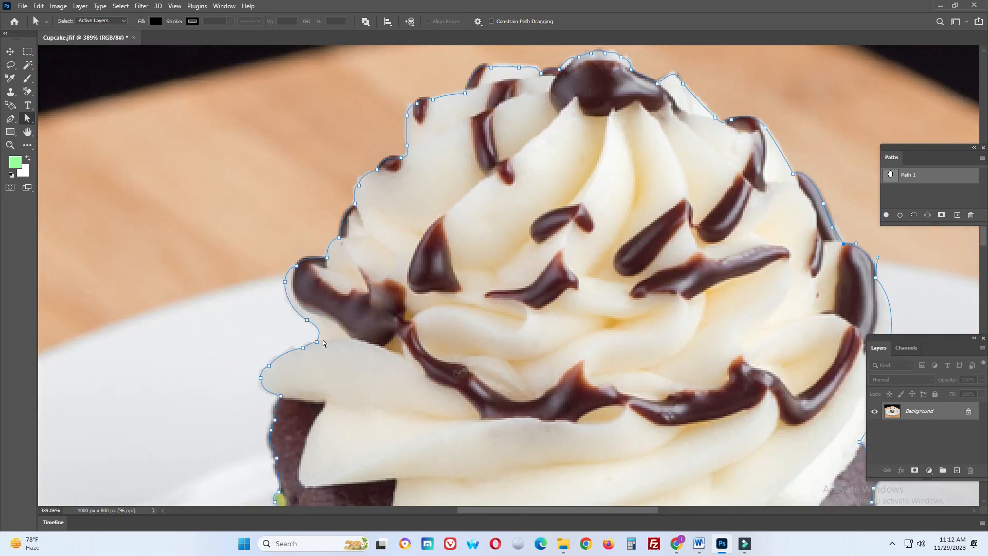
{"action": "mouse_move", "coordinate": [283, 283]}
{"action": "left_mouse_down"}
{"action": "mouse_move", "coordinate": [273, 281]}
{"action": "mouse_move", "coordinate": [286, 283]}
{"action": "left_mouse_up"}
Step: Examine the path along the cake, the green wrapper and back up the frosting's right side
{"action": "left_click_drag", "start_coordinate": [273, 461], "coordinate": [299, 186]}
{"action": "left_click_drag", "start_coordinate": [306, 473], "coordinate": [330, 292]}
{"action": "left_click_drag", "start_coordinate": [540, 197], "coordinate": [579, 287]}
{"action": "left_click_drag", "start_coordinate": [632, 260], "coordinate": [328, 250]}
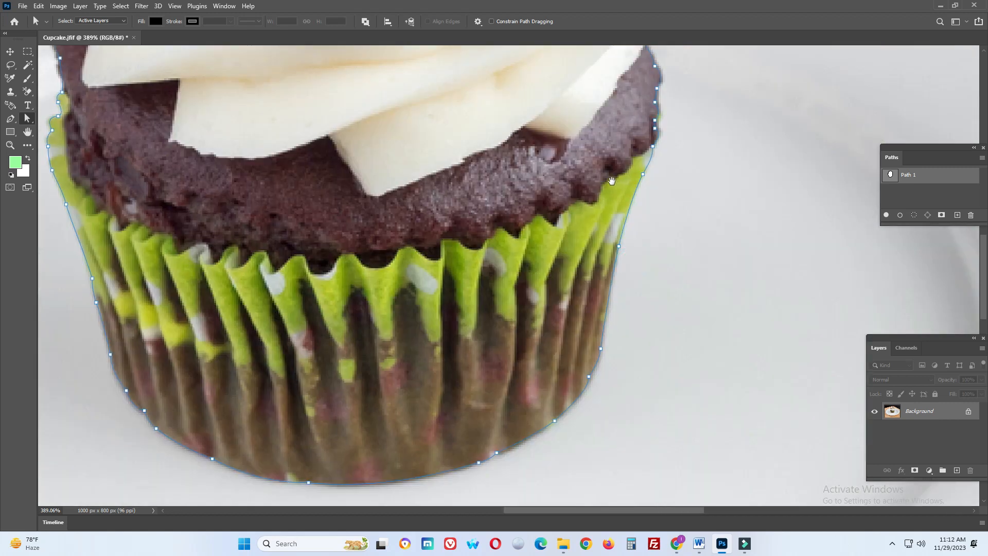
{"action": "left_click_drag", "start_coordinate": [609, 180], "coordinate": [547, 280]}
{"action": "left_click_drag", "start_coordinate": [576, 193], "coordinate": [559, 272]}
{"action": "left_click_drag", "start_coordinate": [591, 149], "coordinate": [585, 288]}
{"action": "left_click_drag", "start_coordinate": [543, 113], "coordinate": [578, 237]}
Step: Check the path anchors over the frosting's chocolate-topped peak and deselect them
{"action": "left_click", "coordinate": [309, 79]}
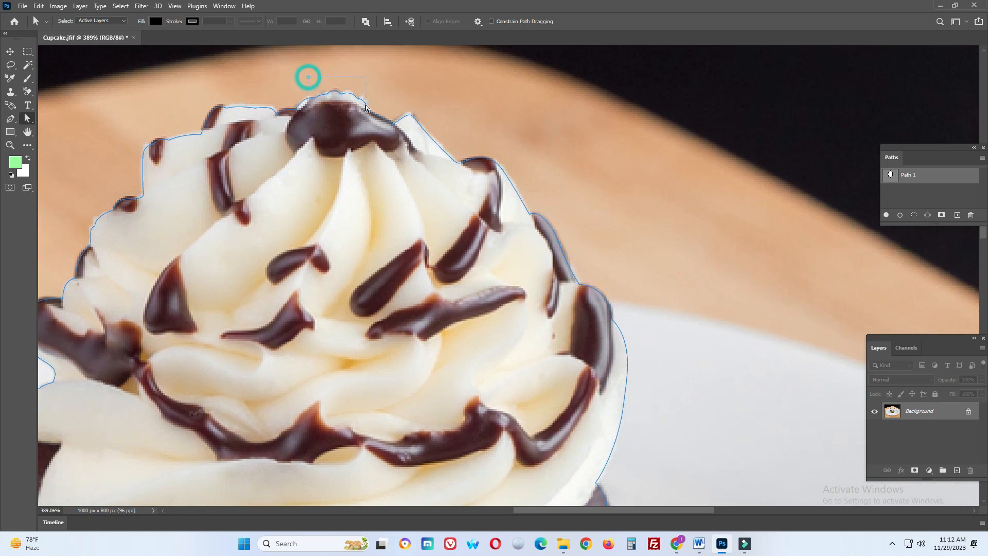
{"action": "left_click_drag", "start_coordinate": [343, 102], "coordinate": [341, 96]}
{"action": "left_click", "coordinate": [329, 217]}
{"action": "left_click_drag", "start_coordinate": [413, 243], "coordinate": [386, 233]}
{"action": "key", "text": "ctrl+1"}
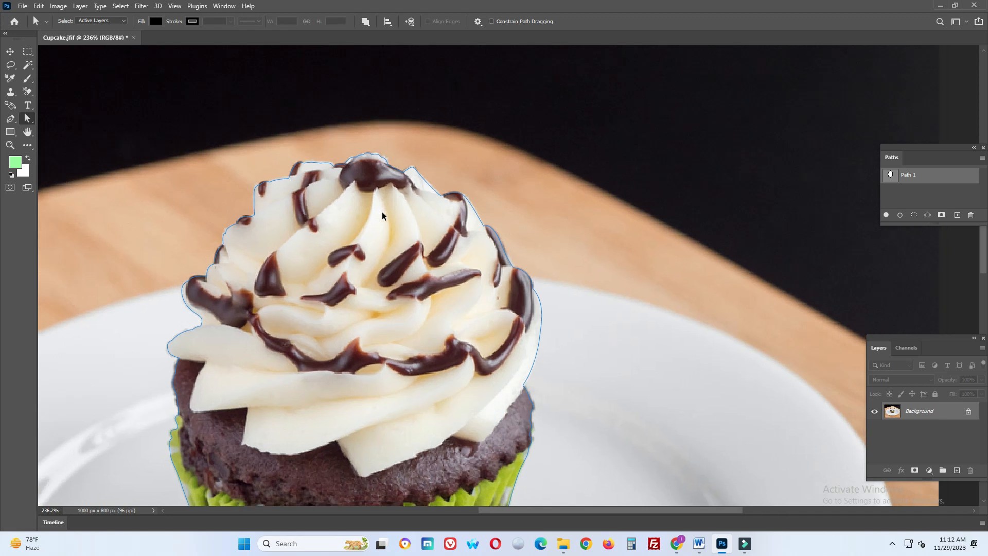
{"action": "left_click_drag", "start_coordinate": [430, 281], "coordinate": [424, 205]}
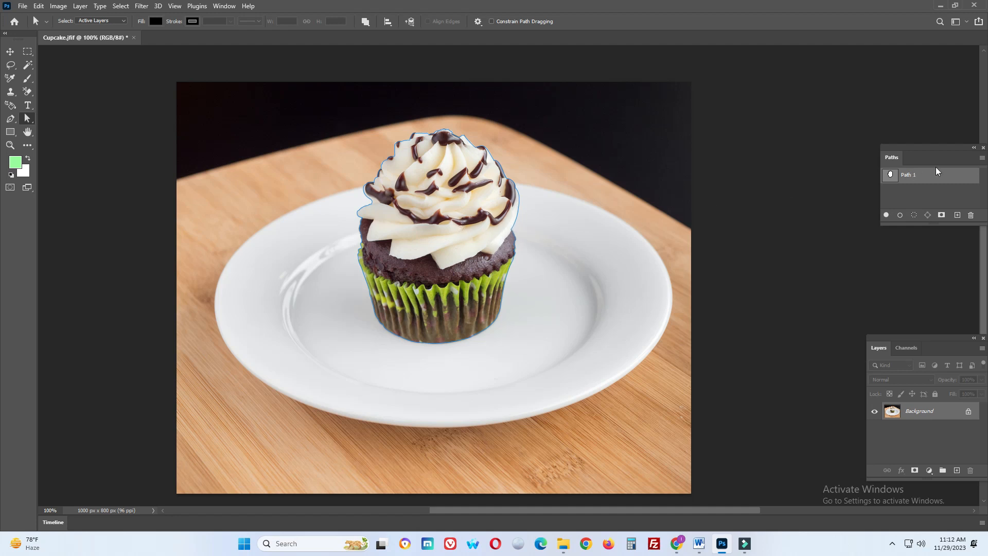
Step: Convert Path 1 into a new anti-aliased selection with a feather radius of 0 pixels
{"action": "left_click", "coordinate": [982, 158]}
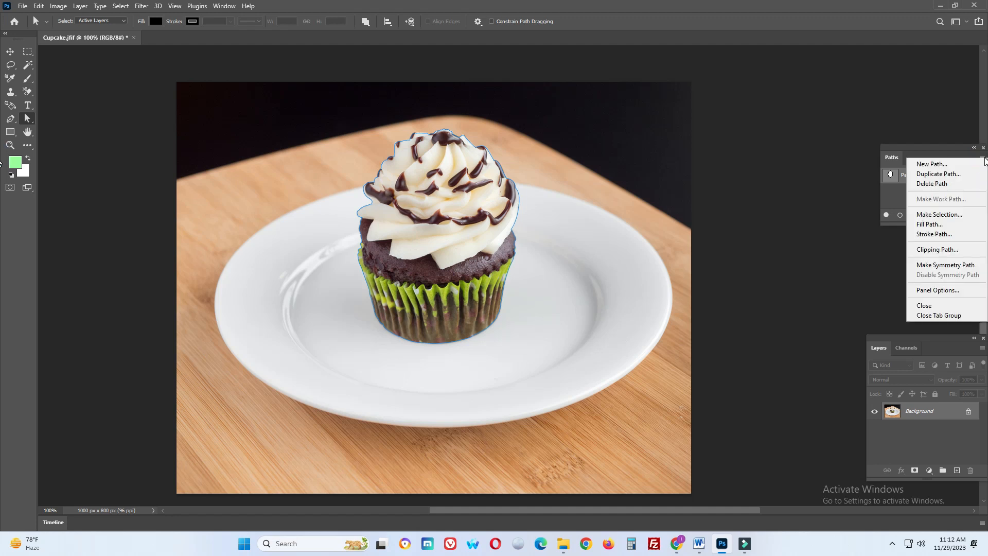
{"action": "left_click", "coordinate": [946, 214]}
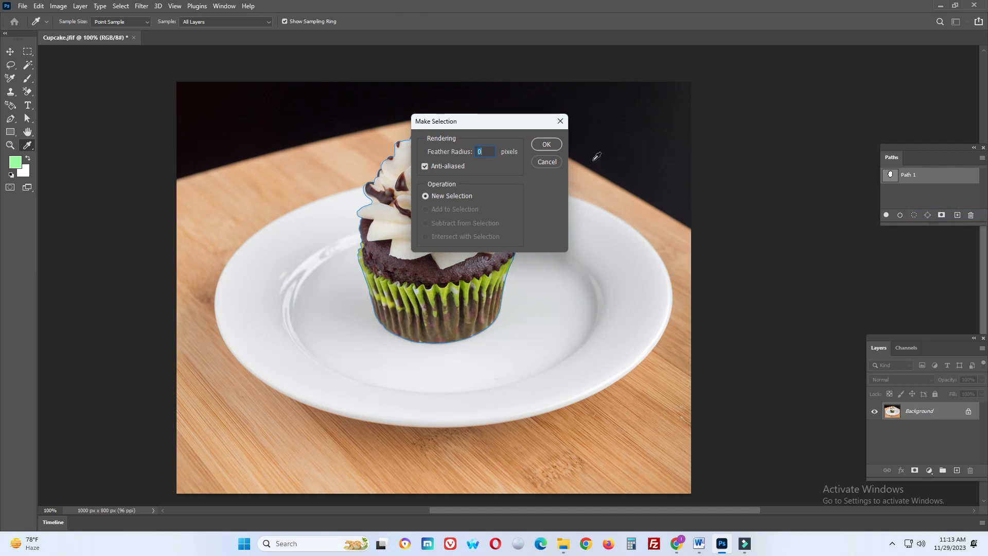
{"action": "left_click", "coordinate": [547, 144]}
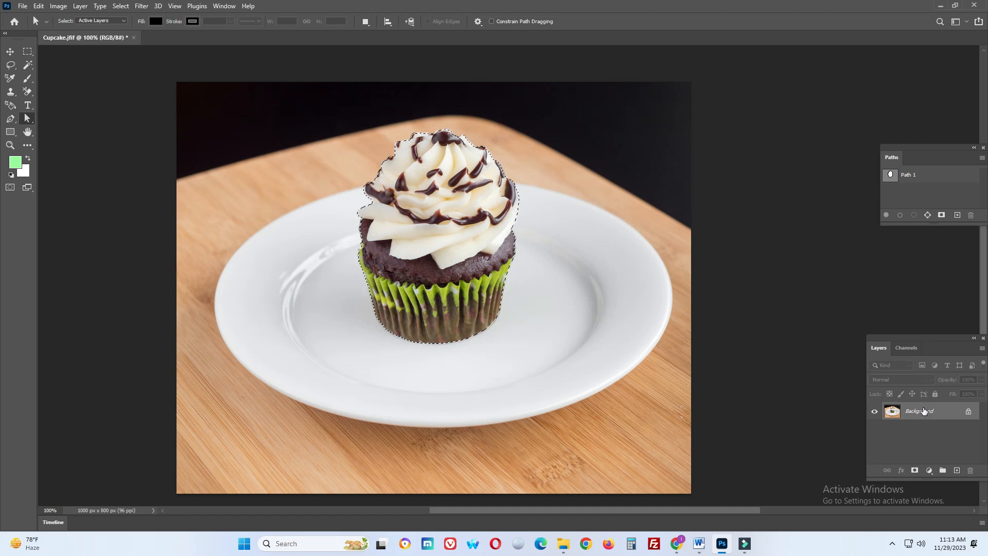
Step: Copy the selected cupcake onto its own layer and duplicate the Background layer
{"action": "key", "text": "ctrl+j"}
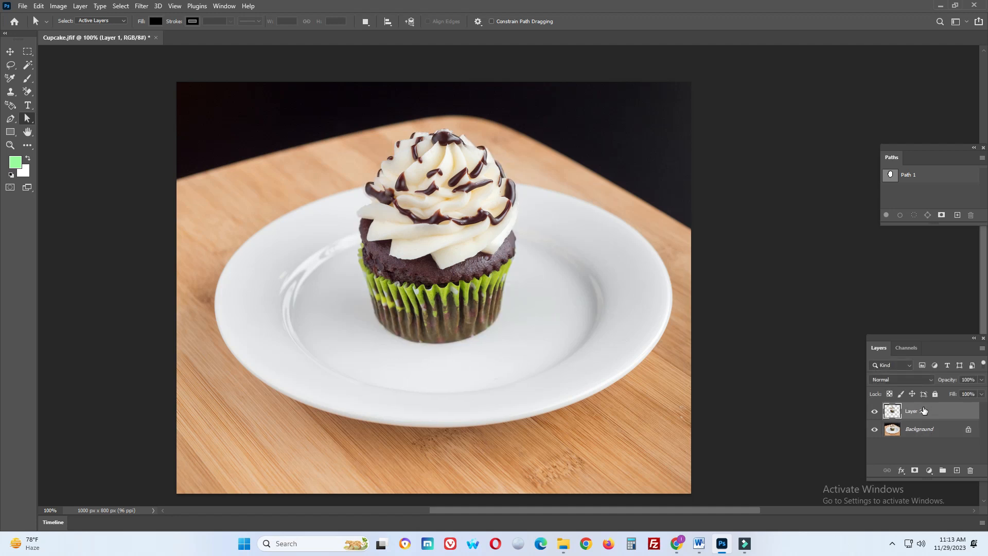
{"action": "left_click", "coordinate": [924, 430]}
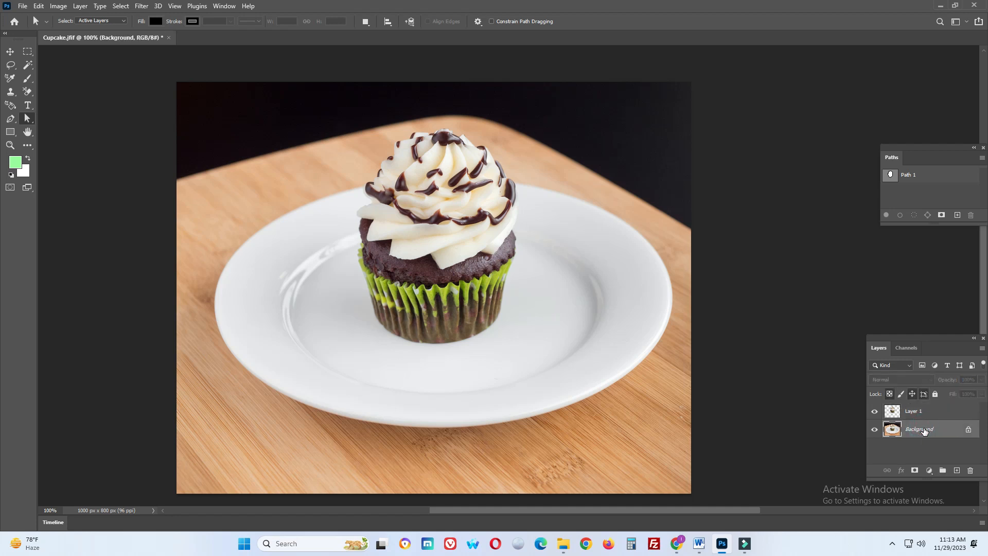
{"action": "key", "text": "ctrl+j"}
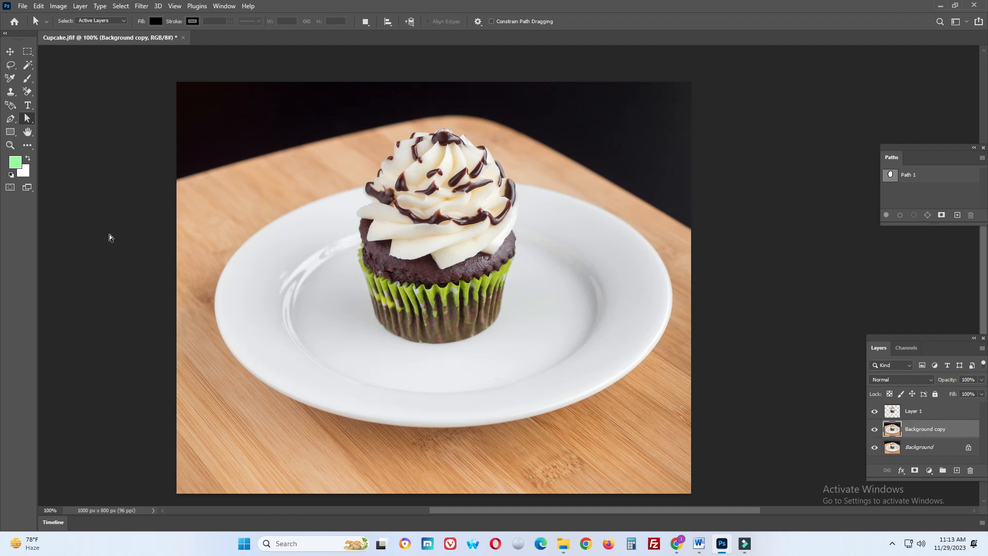
Step: Fill the Background copy layer with the light green foreground colour 99ff99
{"action": "left_click", "coordinate": [16, 162]}
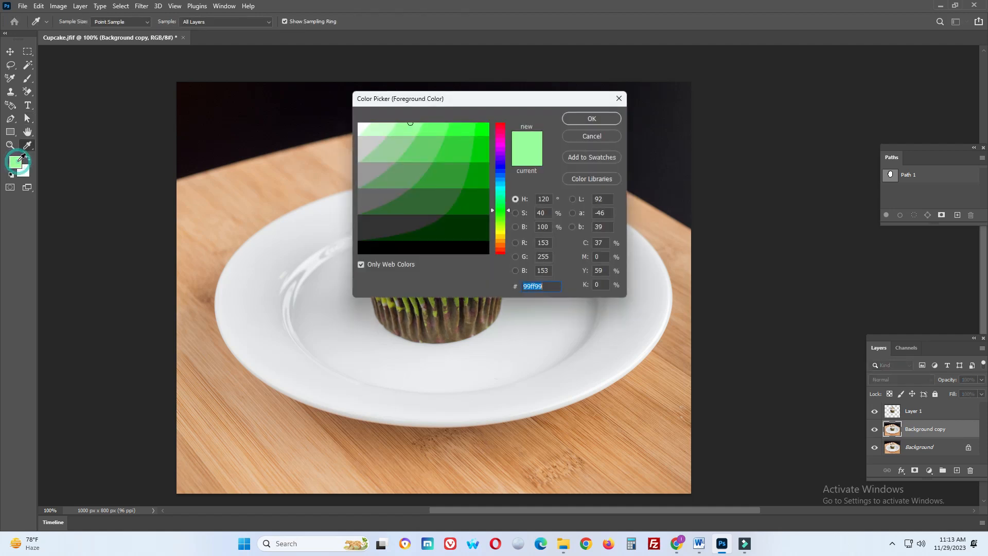
{"action": "left_click", "coordinate": [597, 117]}
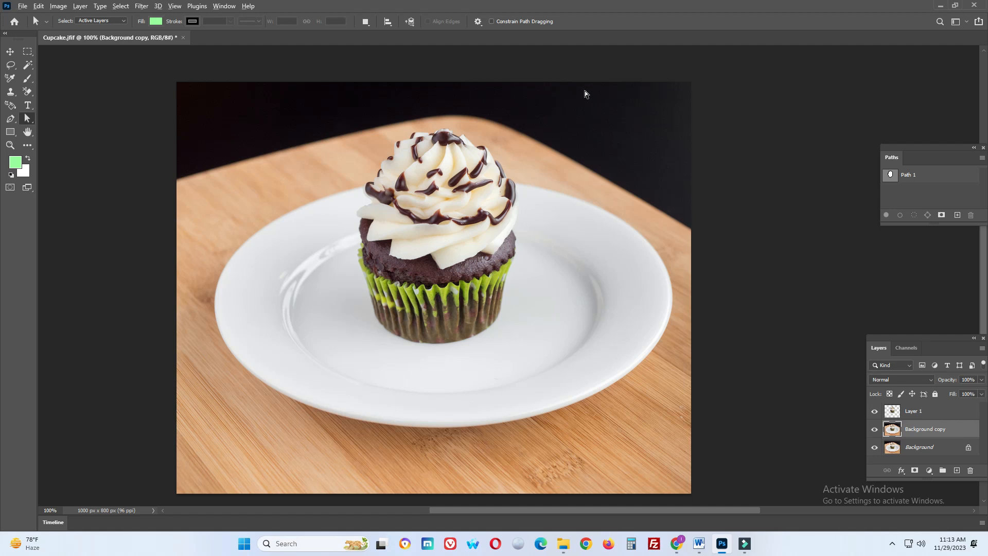
{"action": "key", "text": "alt+BackSpace"}
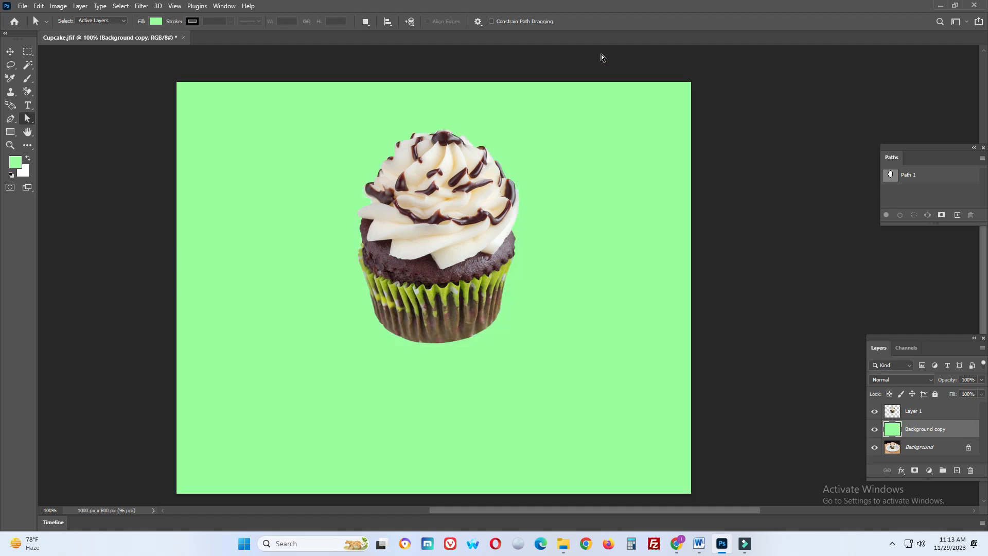
Step: Set the foreground colour to pale yellow ffff99 and fill the Background copy layer with it
{"action": "left_click", "coordinate": [15, 163]}
{"action": "left_click_drag", "start_coordinate": [510, 215], "coordinate": [510, 232]}
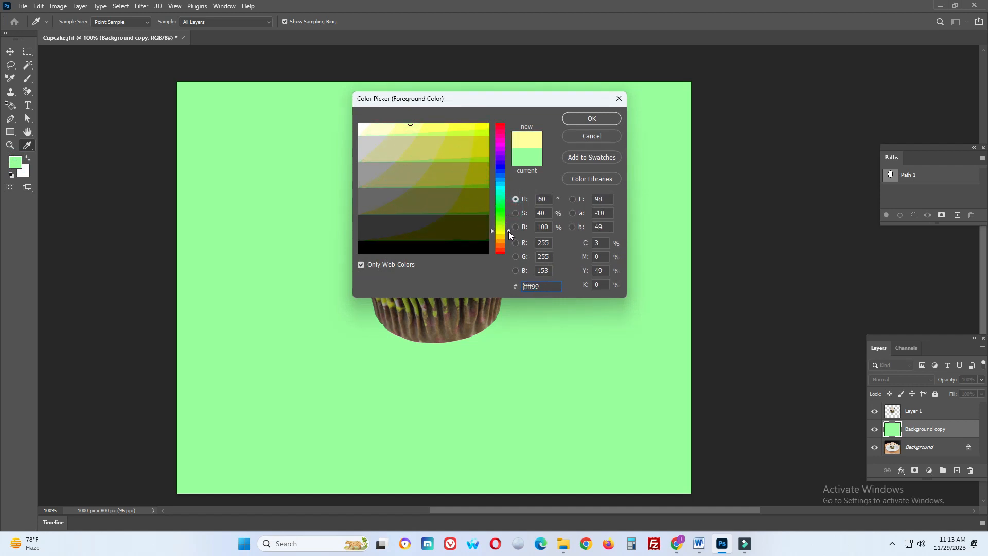
{"action": "left_click", "coordinate": [575, 120]}
{"action": "key", "text": "alt+BackSpace"}
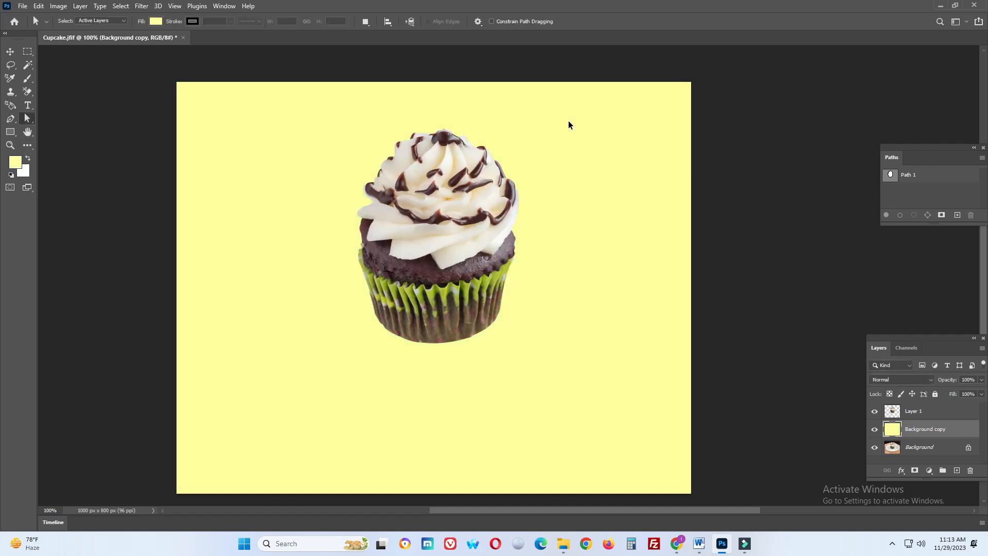
Step: Set the foreground colour to salmon pink ff9999 and fill the Background copy layer with it
{"action": "left_click", "coordinate": [15, 163]}
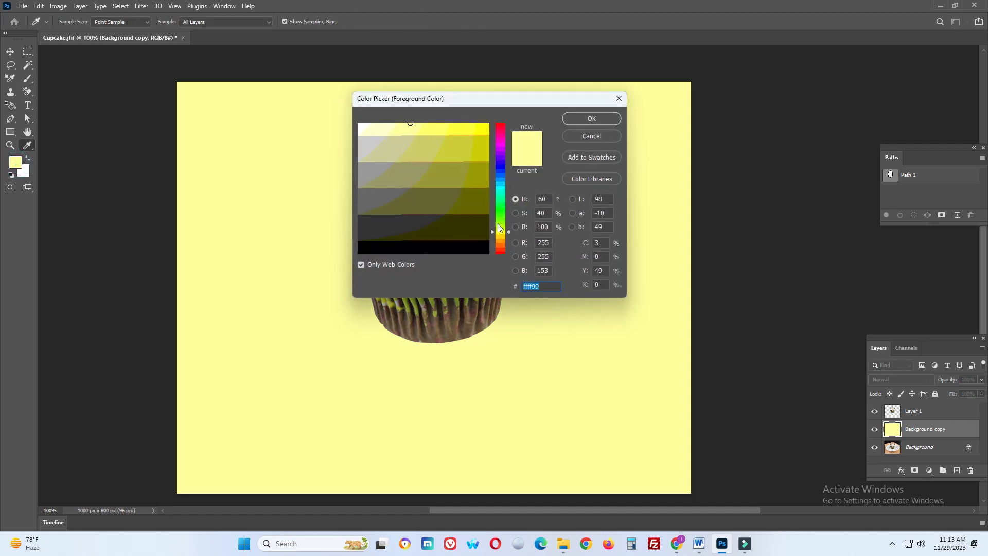
{"action": "left_click_drag", "start_coordinate": [510, 233], "coordinate": [512, 251]}
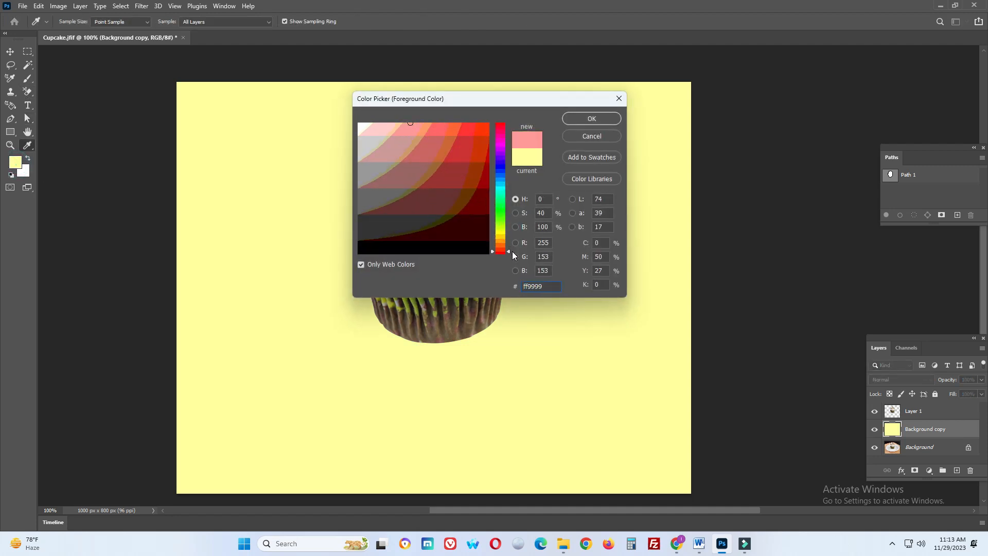
{"action": "left_click", "coordinate": [592, 118]}
{"action": "key", "text": "alt+BackSpace"}
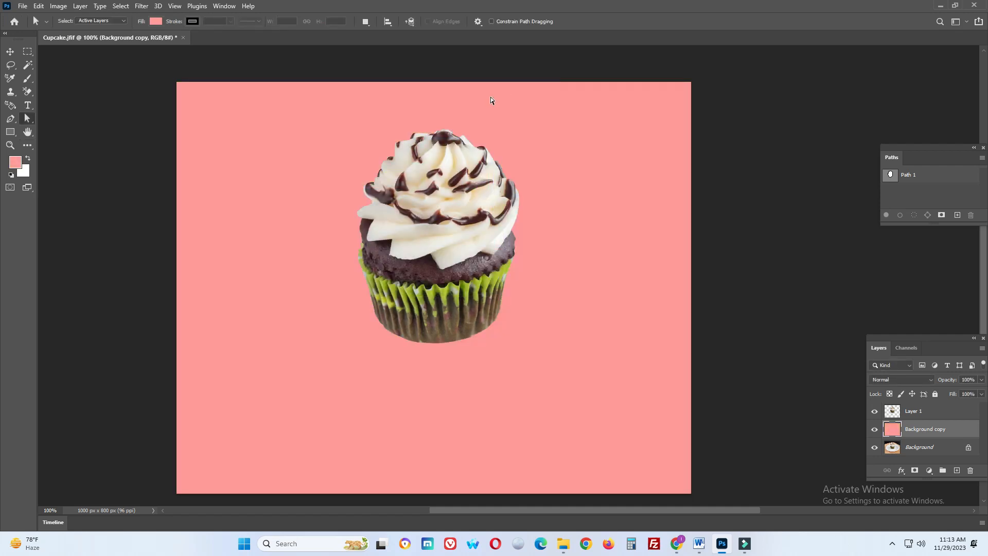
{"action": "left_click", "coordinate": [15, 163]}
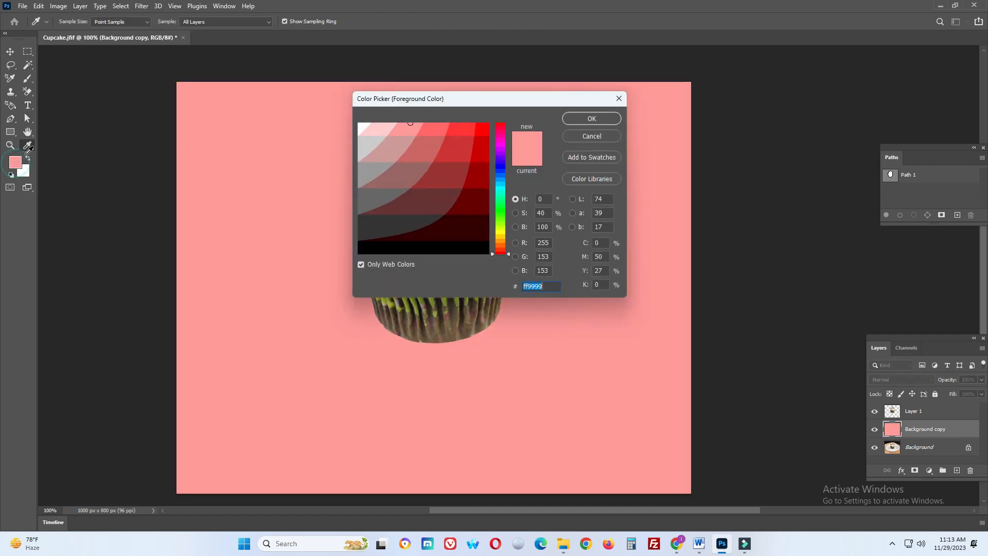
{"action": "left_click", "coordinate": [592, 119]}
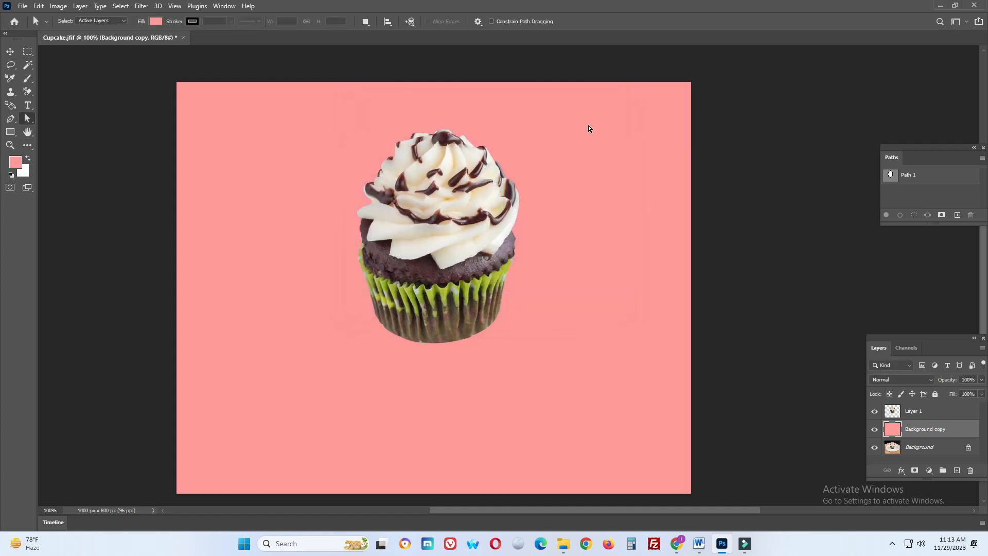
{"action": "left_click_drag", "start_coordinate": [393, 161], "coordinate": [427, 187]}
{"action": "mouse_move", "coordinate": [492, 276]}
{"action": "left_mouse_down"}
{"action": "mouse_move", "coordinate": [477, 264]}
{"action": "mouse_move", "coordinate": [473, 279]}
{"action": "mouse_move", "coordinate": [460, 276]}
{"action": "mouse_move", "coordinate": [520, 297]}
{"action": "mouse_move", "coordinate": [466, 271]}
{"action": "mouse_move", "coordinate": [504, 287]}
{"action": "mouse_move", "coordinate": [503, 275]}
{"action": "left_mouse_up"}
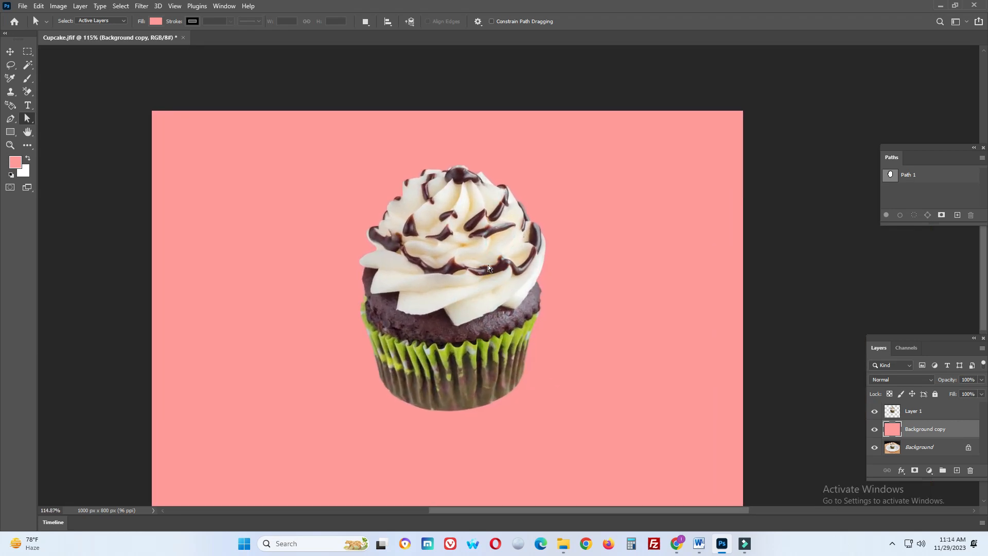
Step: Save the document as Cupcake in Photoshop PSD format in folder 8, with Maximize Compatibility on
{"action": "left_click", "coordinate": [24, 8]}
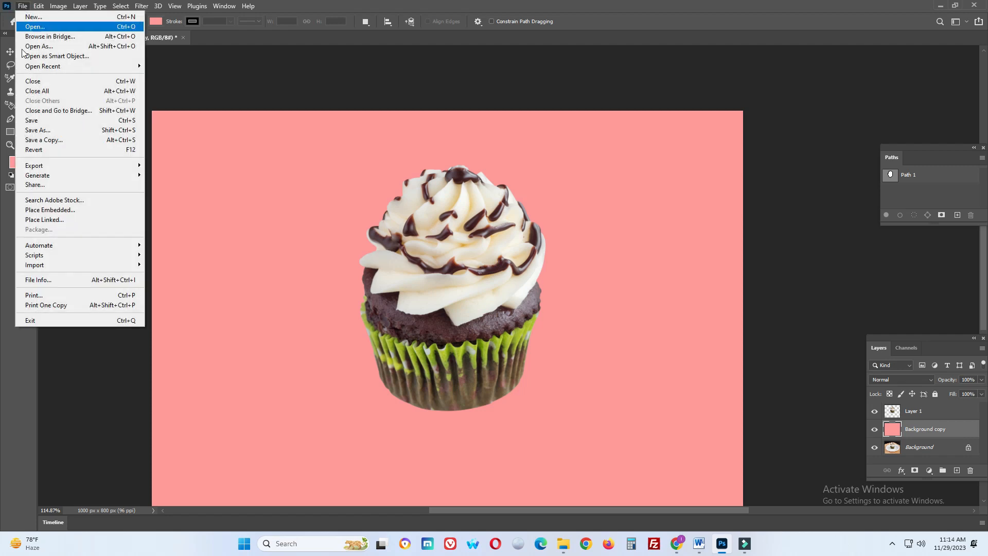
{"action": "left_click", "coordinate": [45, 132]}
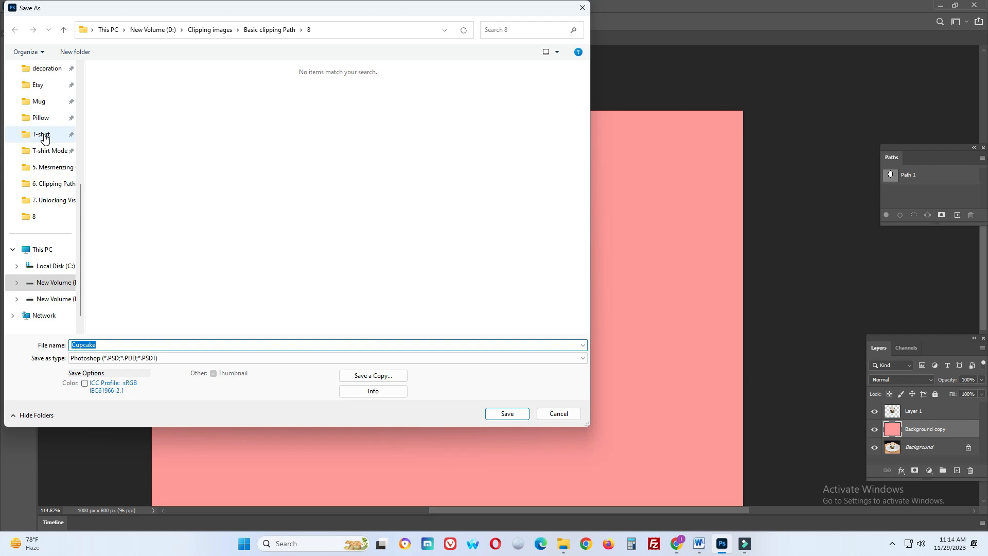
{"action": "left_click", "coordinate": [313, 359]}
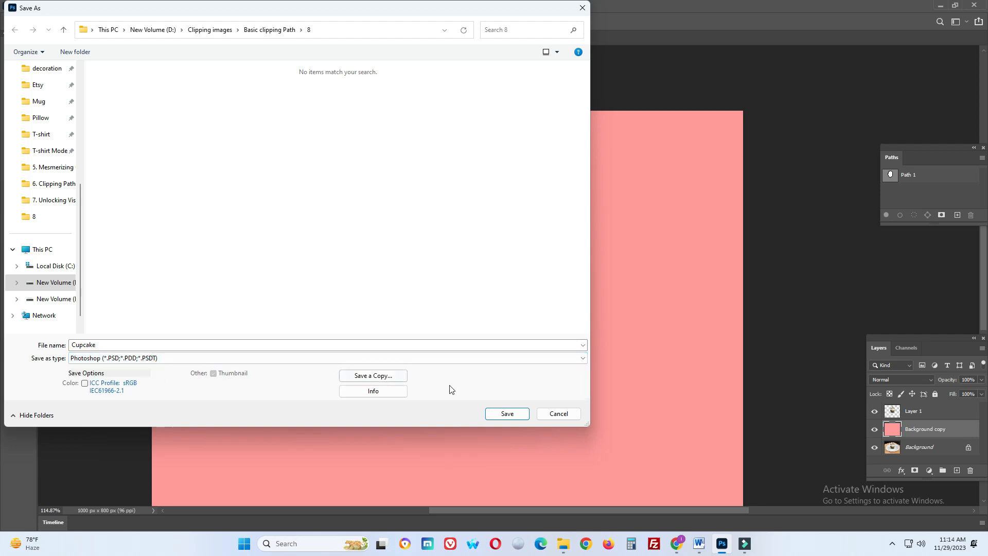
{"action": "left_click", "coordinate": [504, 417]}
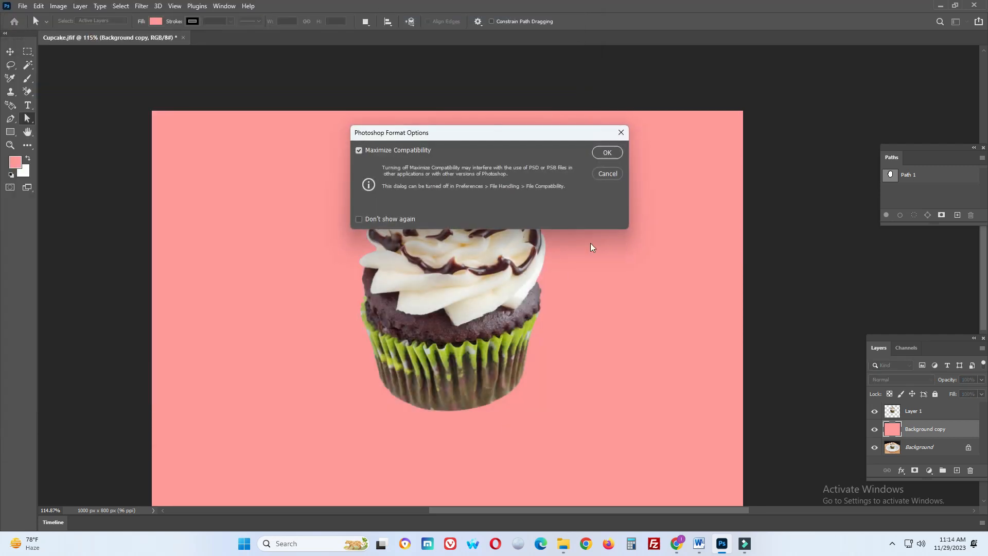
{"action": "left_click", "coordinate": [608, 153]}
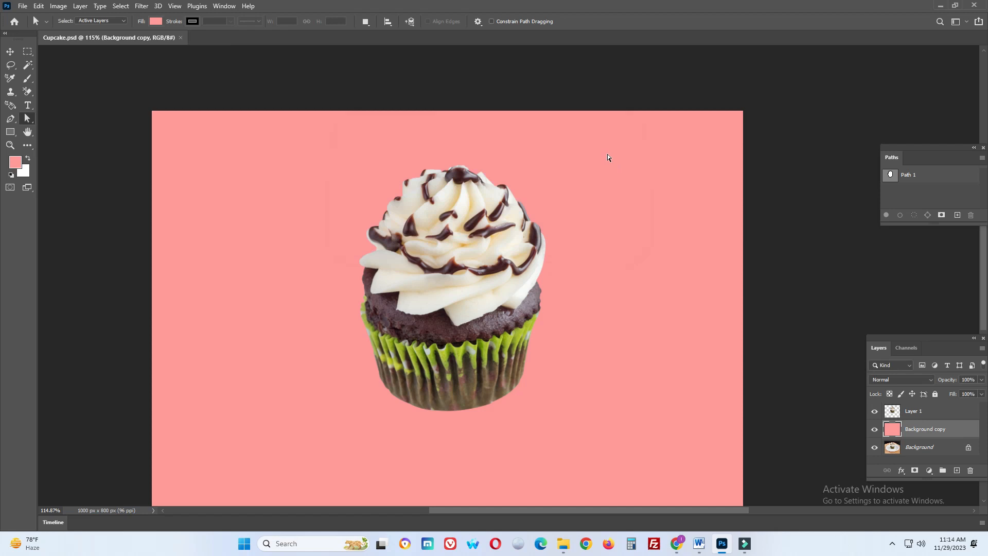